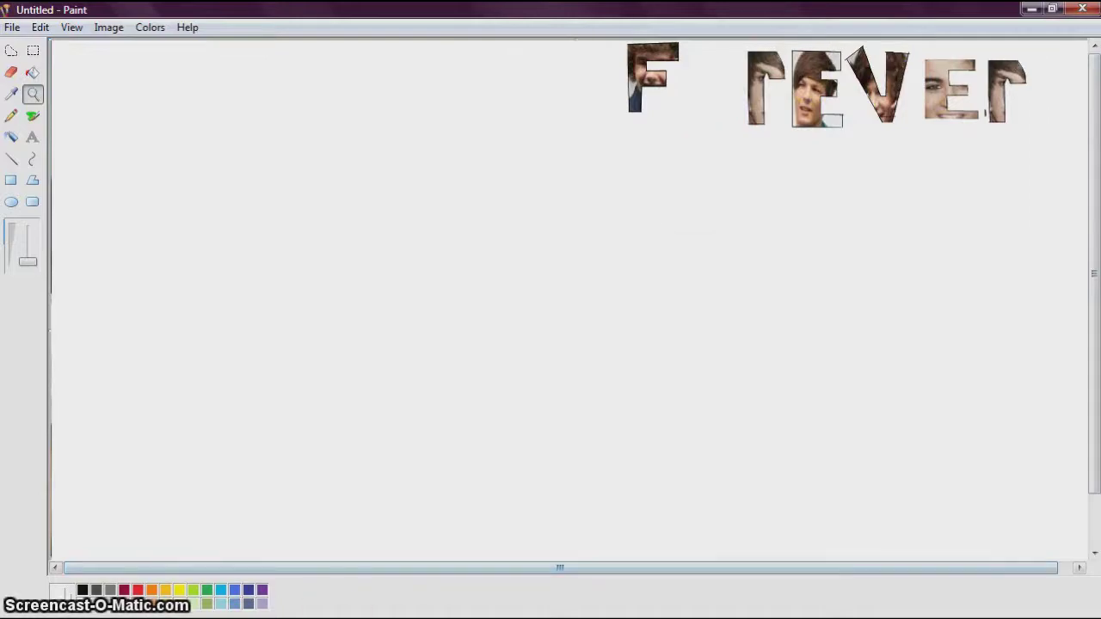
Switch to the browser and return from the enlarged One Direction picture to the image search results.
{"action": "key", "text": "alt+Tab"}
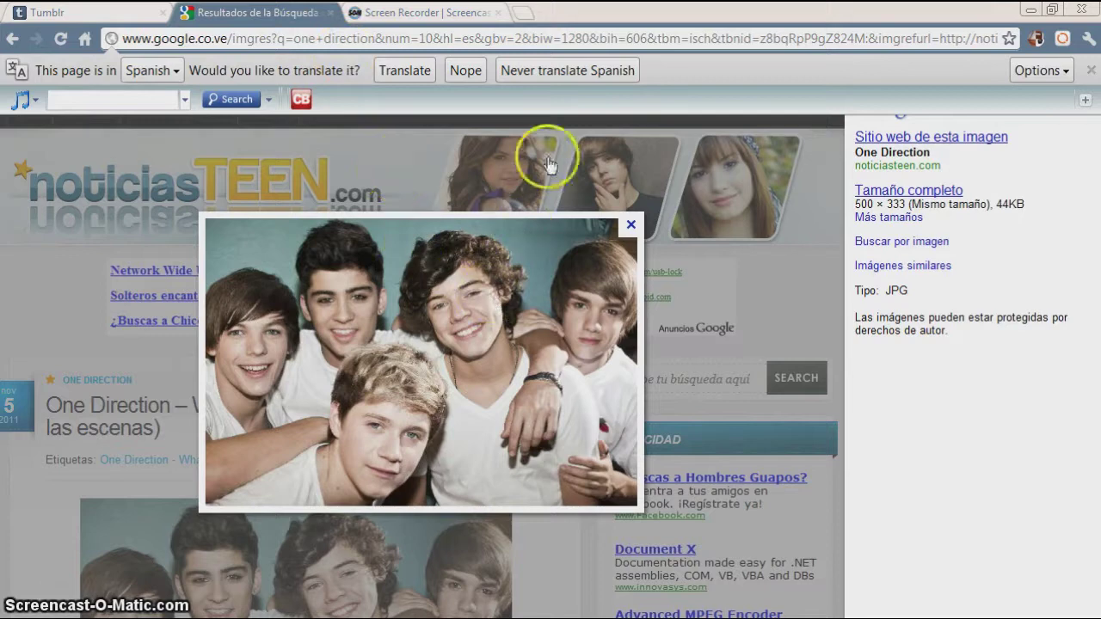
{"action": "left_click", "coordinate": [13, 41]}
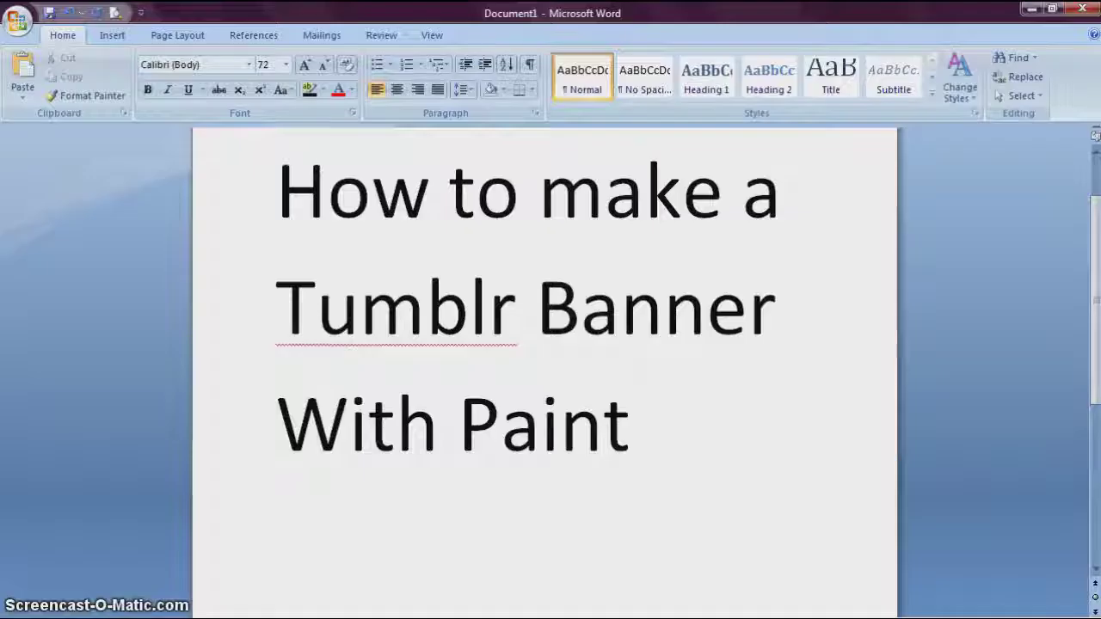
Replace the title "How to make a Tumblr Banner With Paint" in the Word document with new text beginning with "M".
{"action": "mouse_move", "coordinate": [627, 418]}
{"action": "left_mouse_down"}
{"action": "mouse_move", "coordinate": [457, 317]}
{"action": "mouse_move", "coordinate": [125, 259]}
{"action": "mouse_move", "coordinate": [138, 169]}
{"action": "left_mouse_up"}
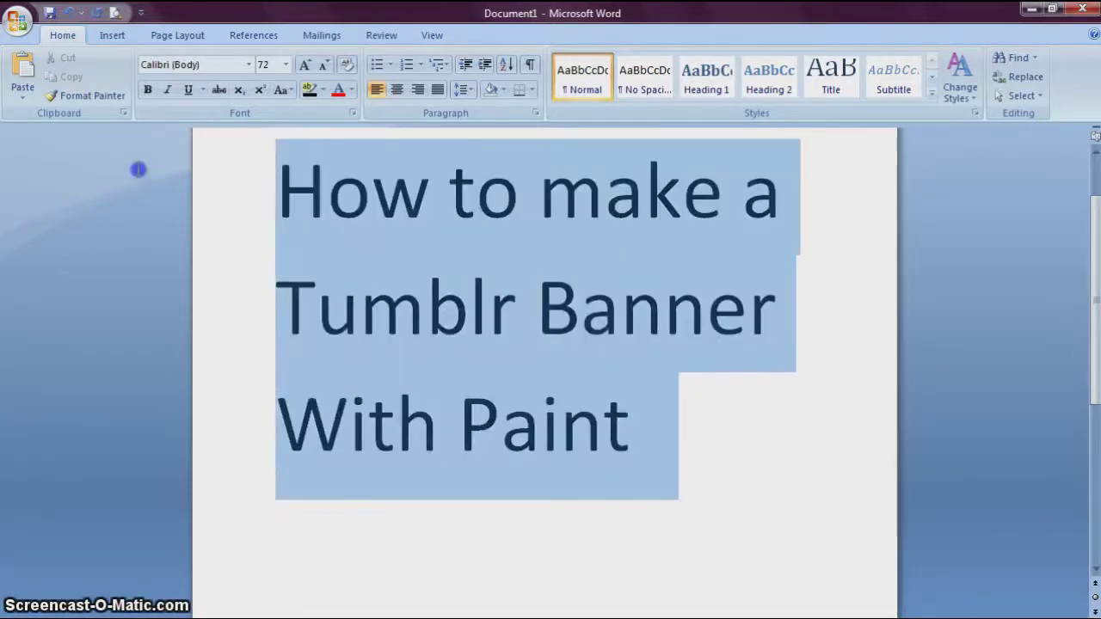
{"action": "key", "text": "BackSpace"}
{"action": "type", "text": "M"}
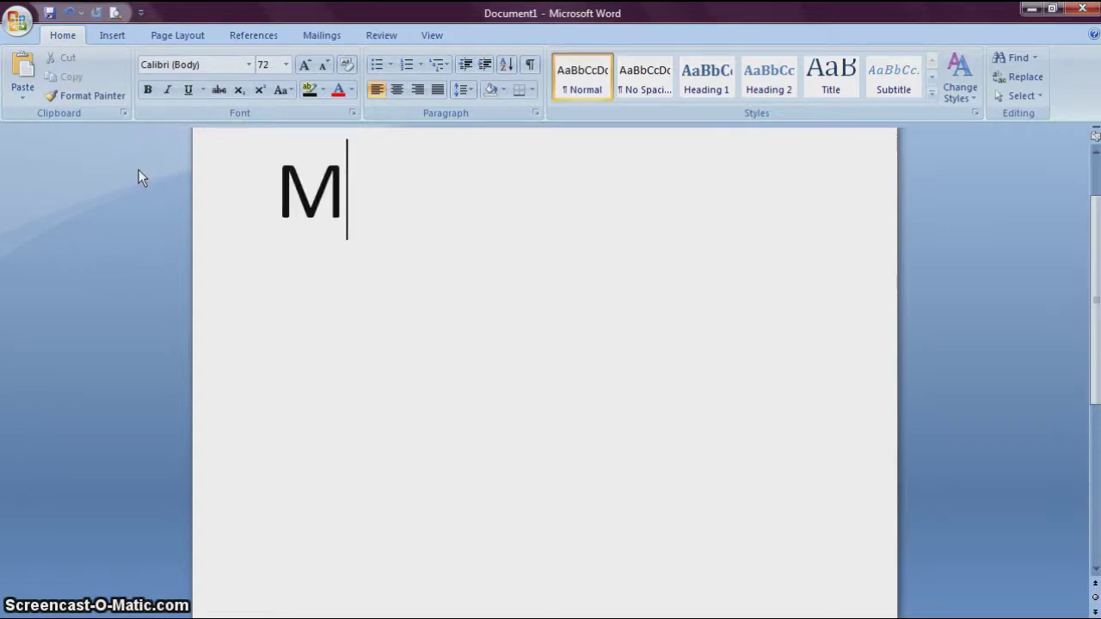
Open the five-member One Direction group photo from the image results in the browser and copy it.
{"action": "left_click", "coordinate": [318, 356]}
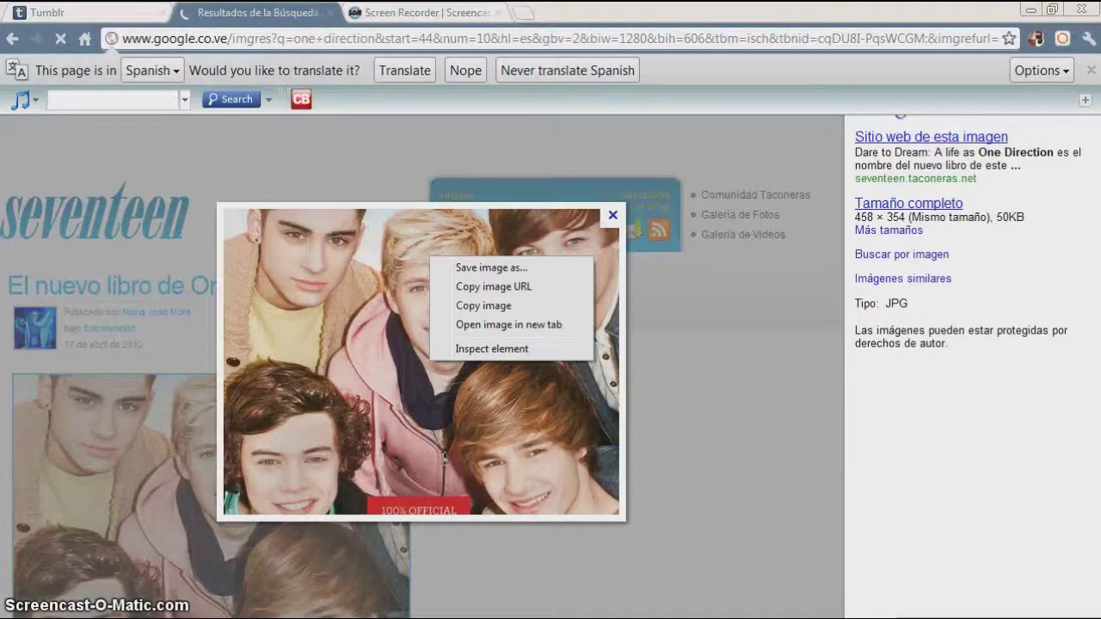
{"action": "left_click", "coordinate": [467, 304]}
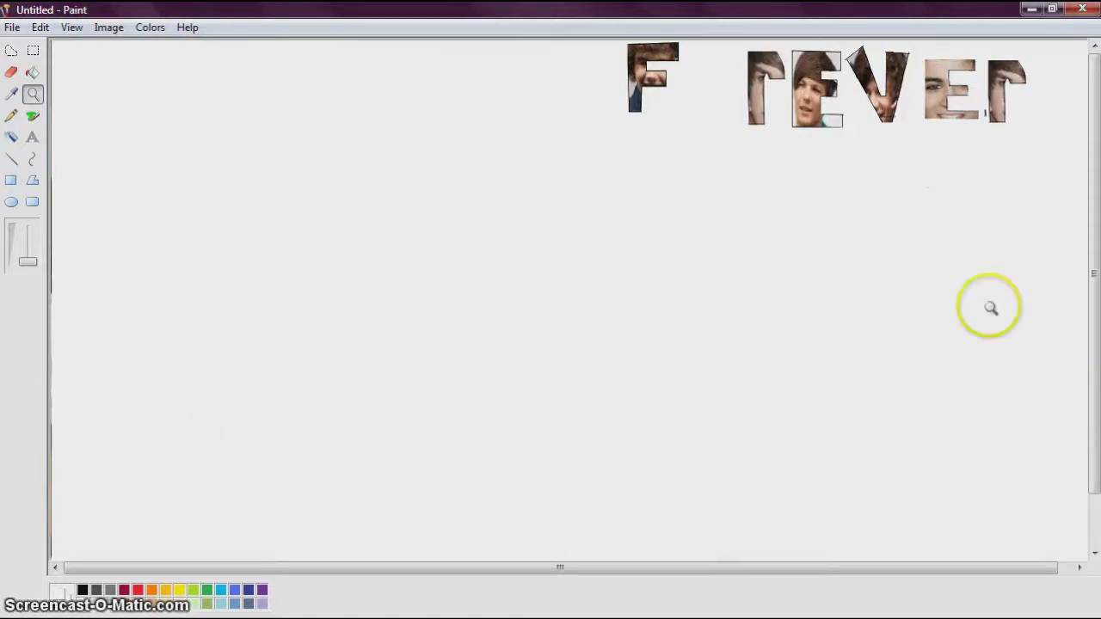
In Paint, shrink the canvas diagonally until its edge sits close to the last letter of the photo lettering.
{"action": "left_click", "coordinate": [925, 568]}
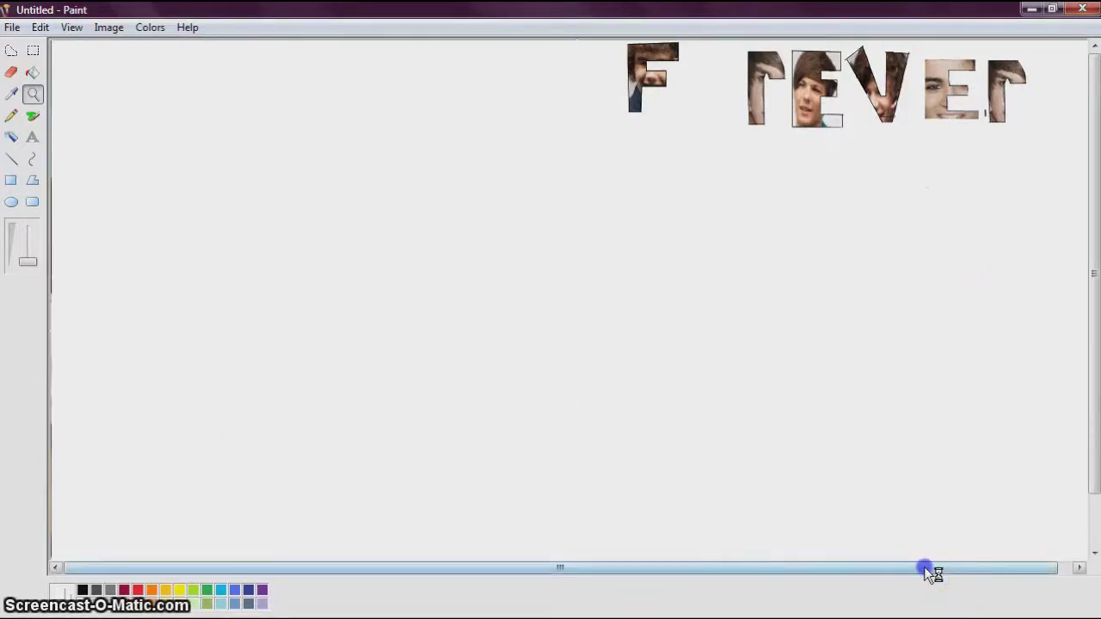
{"action": "left_click_drag", "start_coordinate": [924, 566], "coordinate": [1089, 555]}
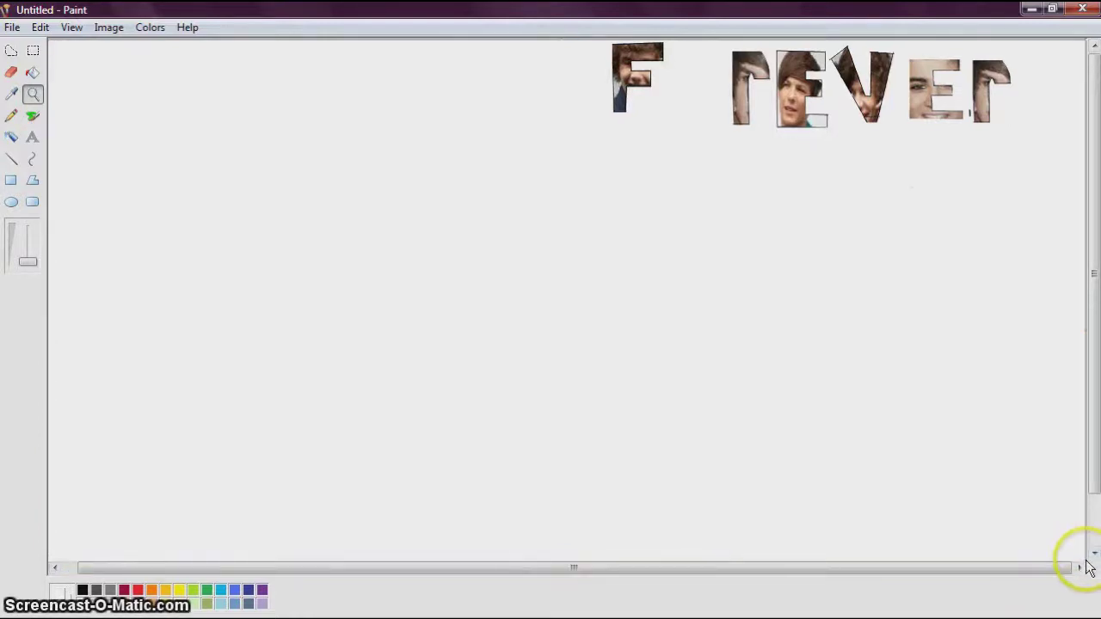
{"action": "left_click", "coordinate": [1097, 486]}
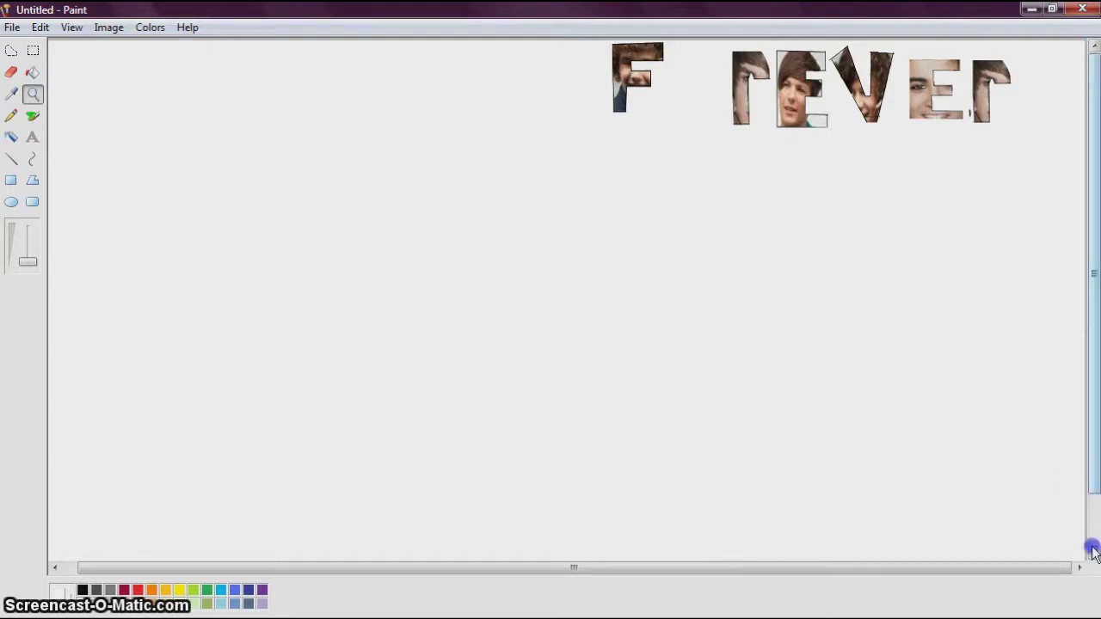
{"action": "left_click_drag", "start_coordinate": [1093, 552], "coordinate": [1089, 575]}
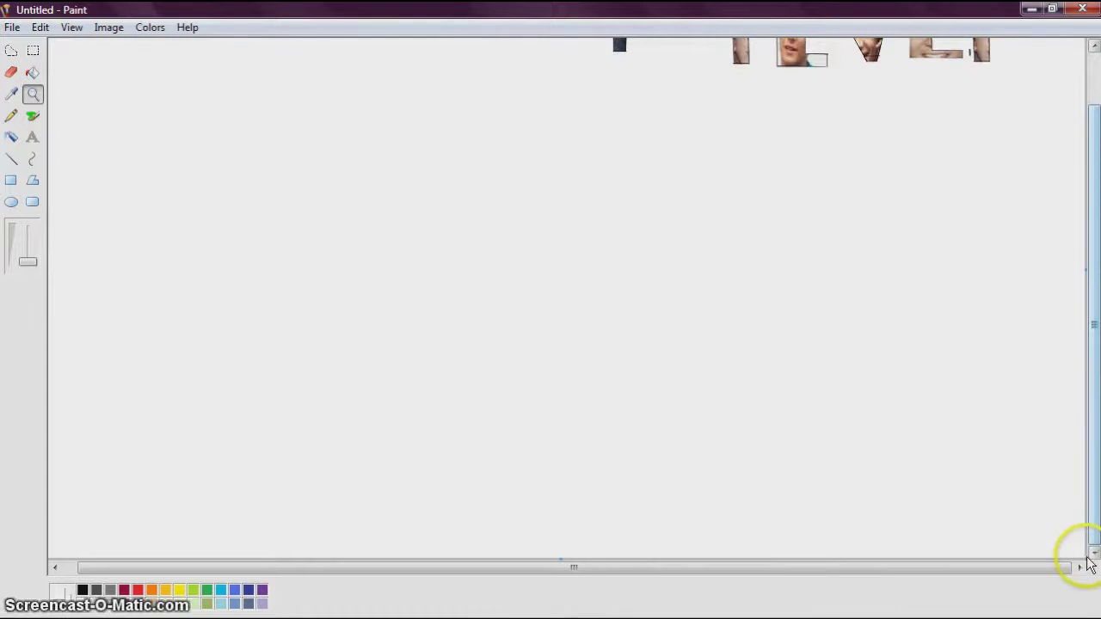
{"action": "mouse_move", "coordinate": [1086, 558]}
{"action": "left_mouse_down"}
{"action": "mouse_move", "coordinate": [983, 327]}
{"action": "mouse_move", "coordinate": [1064, 324]}
{"action": "mouse_move", "coordinate": [1094, 310]}
{"action": "mouse_move", "coordinate": [1020, 271]}
{"action": "mouse_move", "coordinate": [1006, 322]}
{"action": "mouse_move", "coordinate": [1004, 428]}
{"action": "left_mouse_up"}
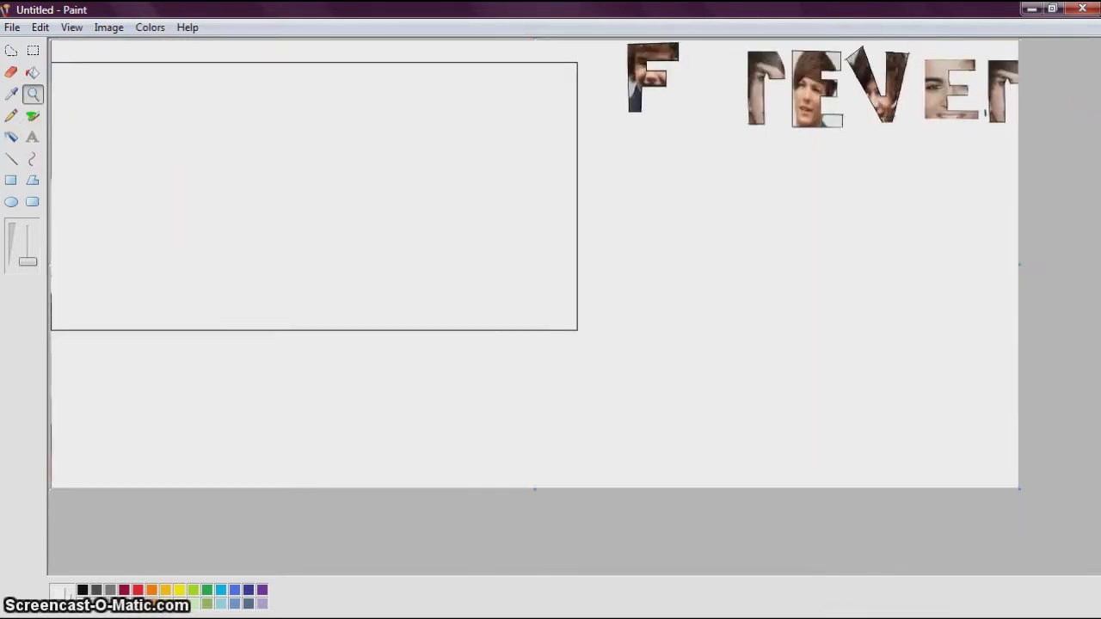
{"action": "left_click", "coordinate": [32, 53]}
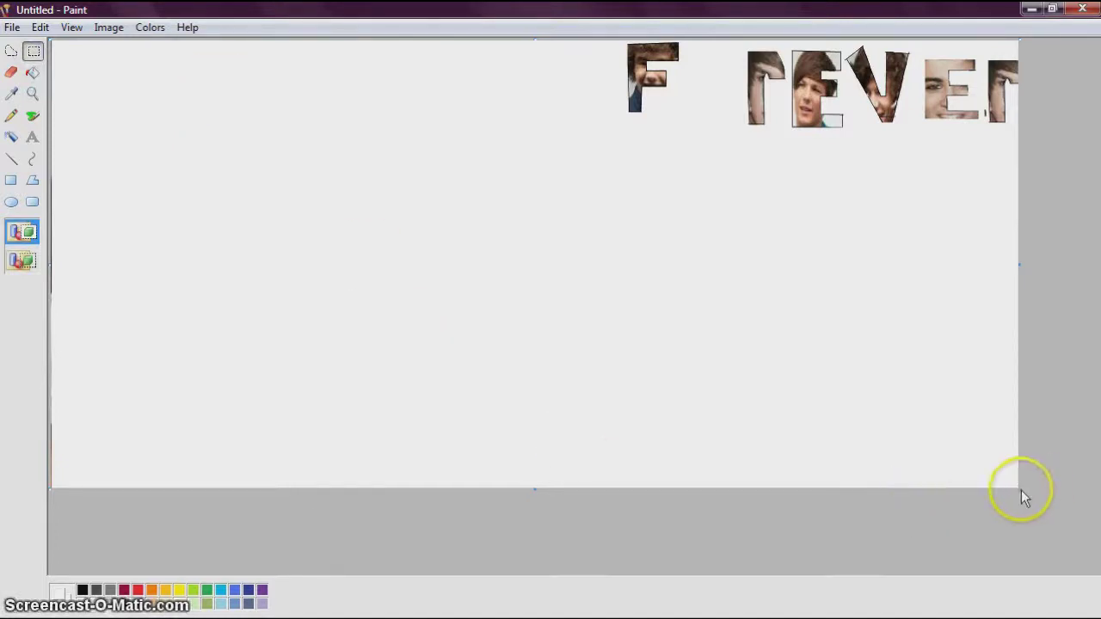
{"action": "left_click_drag", "start_coordinate": [1020, 488], "coordinate": [1029, 489]}
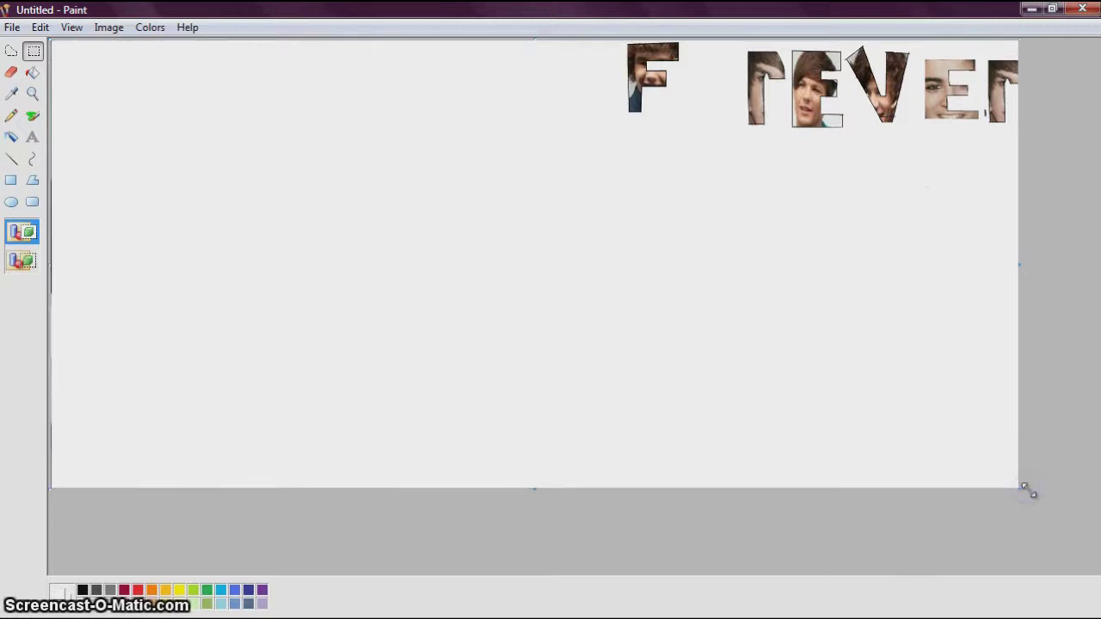
{"action": "left_click_drag", "start_coordinate": [1029, 488], "coordinate": [1029, 489]}
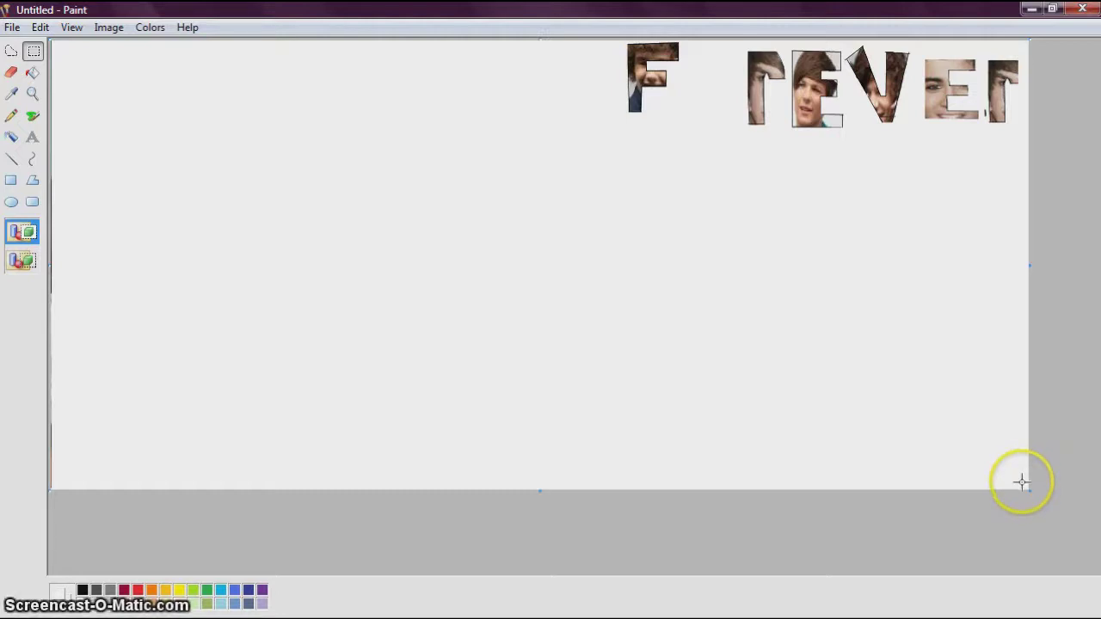
Paste the copied group photo and enlarge it to fill the canvas height beside the lettering.
{"action": "right_click", "coordinate": [246, 182]}
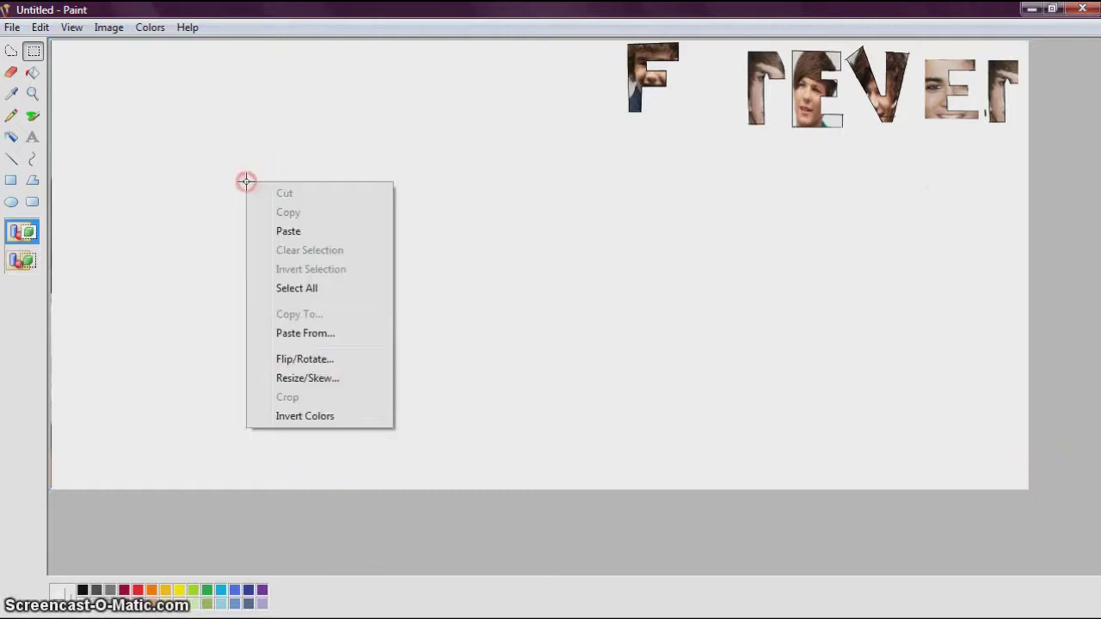
{"action": "left_click", "coordinate": [305, 232]}
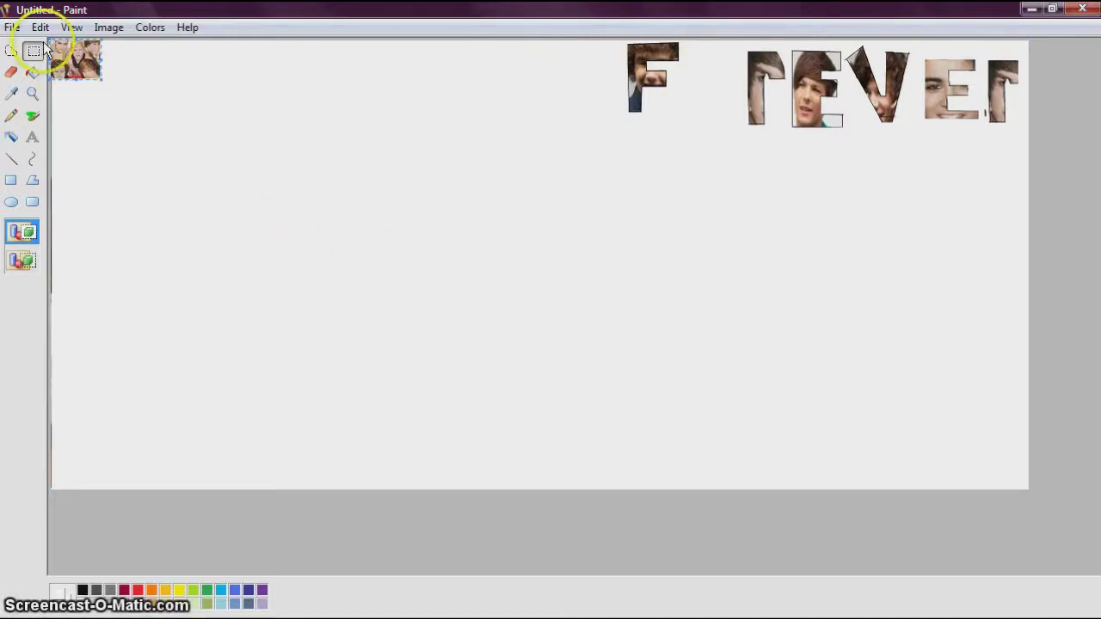
{"action": "left_click_drag", "start_coordinate": [101, 81], "coordinate": [505, 487]}
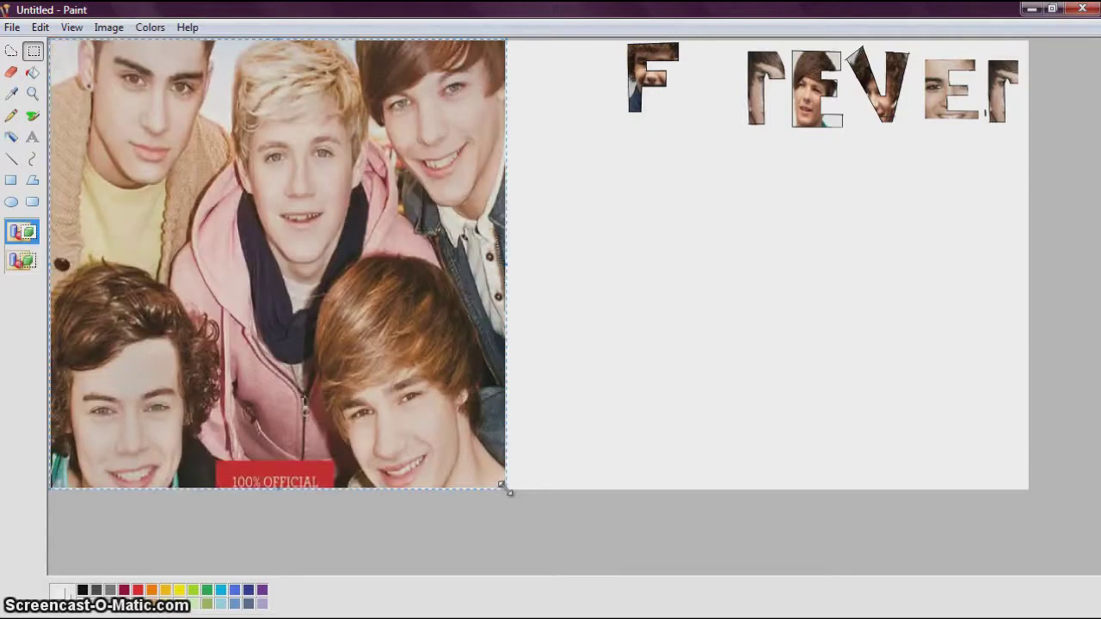
Cut out the blond member's face with an oval free-form selection and move it to the blank area below the lettering.
{"action": "left_click", "coordinate": [11, 53]}
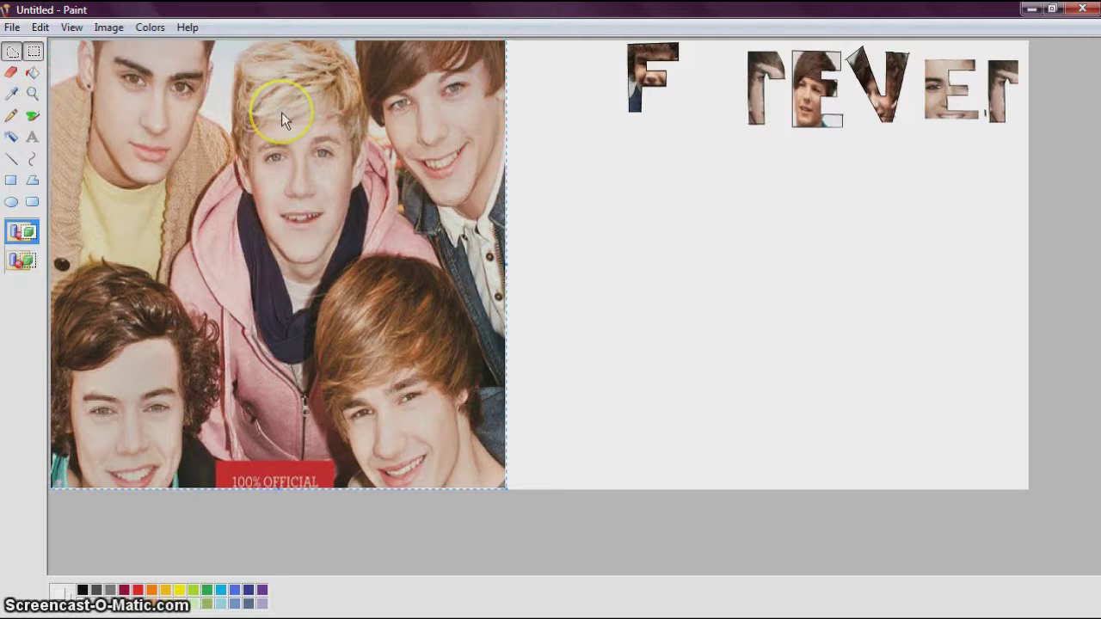
{"action": "mouse_move", "coordinate": [281, 112]}
{"action": "left_mouse_down"}
{"action": "mouse_move", "coordinate": [342, 128]}
{"action": "mouse_move", "coordinate": [367, 100]}
{"action": "left_mouse_up"}
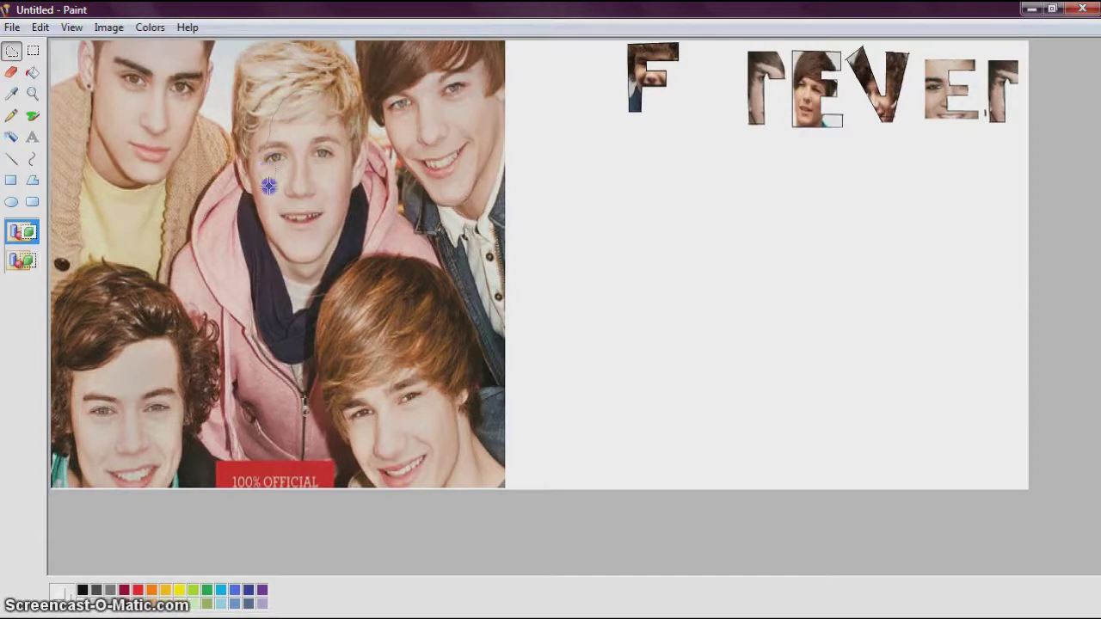
{"action": "mouse_move", "coordinate": [294, 217]}
{"action": "left_mouse_down"}
{"action": "mouse_move", "coordinate": [336, 209]}
{"action": "mouse_move", "coordinate": [350, 186]}
{"action": "mouse_move", "coordinate": [344, 104]}
{"action": "mouse_move", "coordinate": [330, 94]}
{"action": "left_mouse_up"}
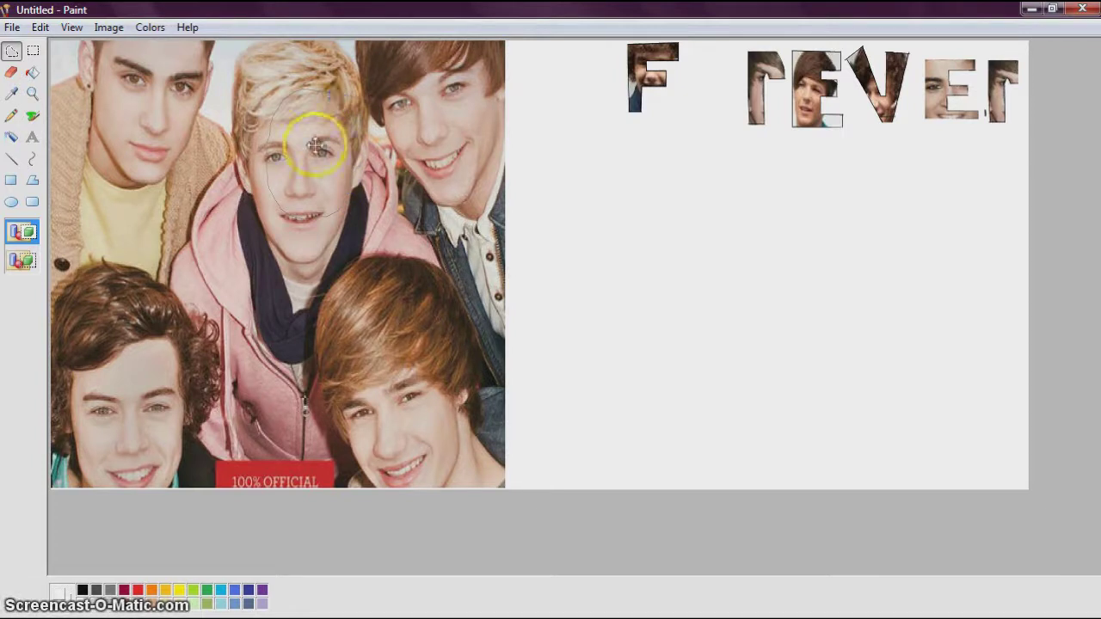
{"action": "mouse_move", "coordinate": [376, 176]}
{"action": "left_mouse_down"}
{"action": "mouse_move", "coordinate": [459, 233]}
{"action": "mouse_move", "coordinate": [545, 266]}
{"action": "mouse_move", "coordinate": [621, 199]}
{"action": "mouse_move", "coordinate": [683, 91]}
{"action": "mouse_move", "coordinate": [710, 69]}
{"action": "mouse_move", "coordinate": [669, 232]}
{"action": "left_mouse_up"}
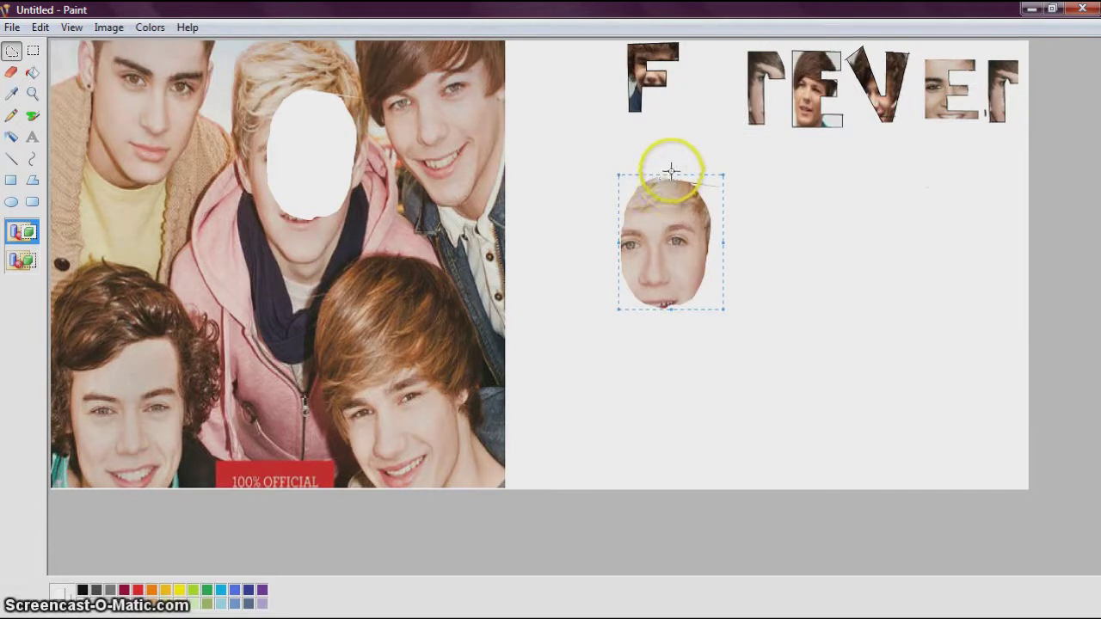
Shrink the cut-out face, try it in the gap between F and r, and take it back out below the lettering.
{"action": "left_click_drag", "start_coordinate": [670, 175], "coordinate": [665, 206]}
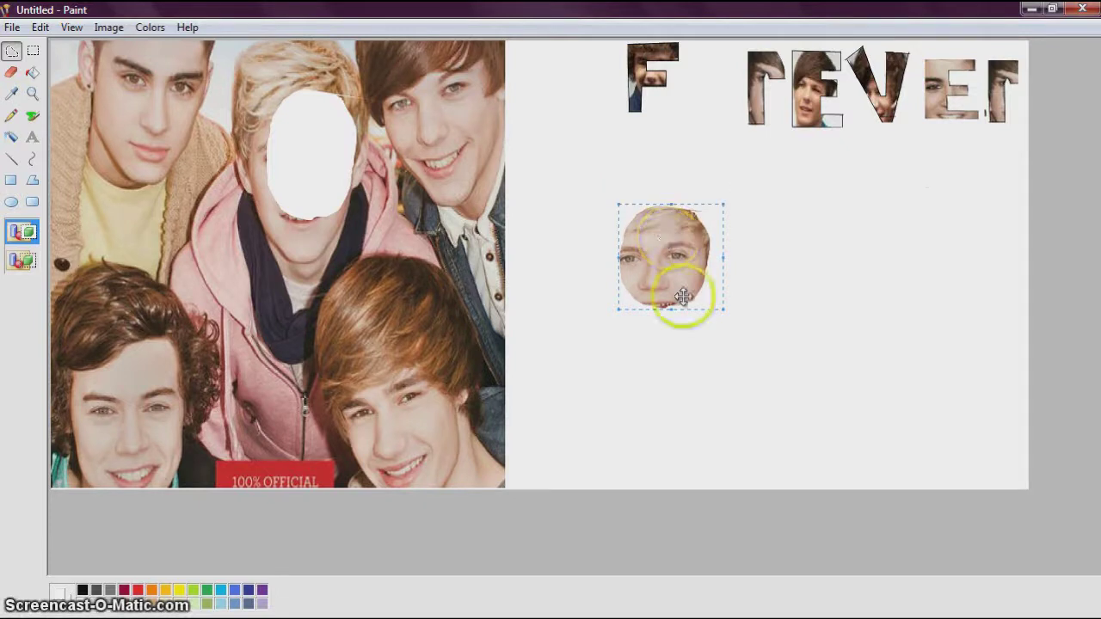
{"action": "left_click_drag", "start_coordinate": [670, 309], "coordinate": [670, 300]}
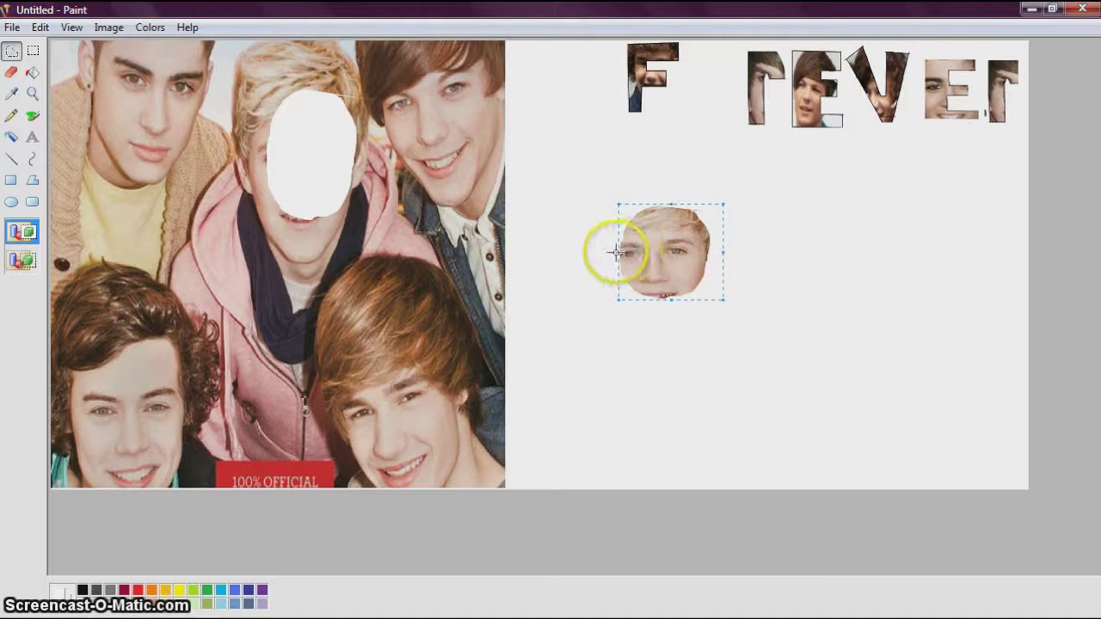
{"action": "left_click_drag", "start_coordinate": [619, 253], "coordinate": [676, 187]}
{"action": "left_click_drag", "start_coordinate": [691, 108], "coordinate": [702, 94]}
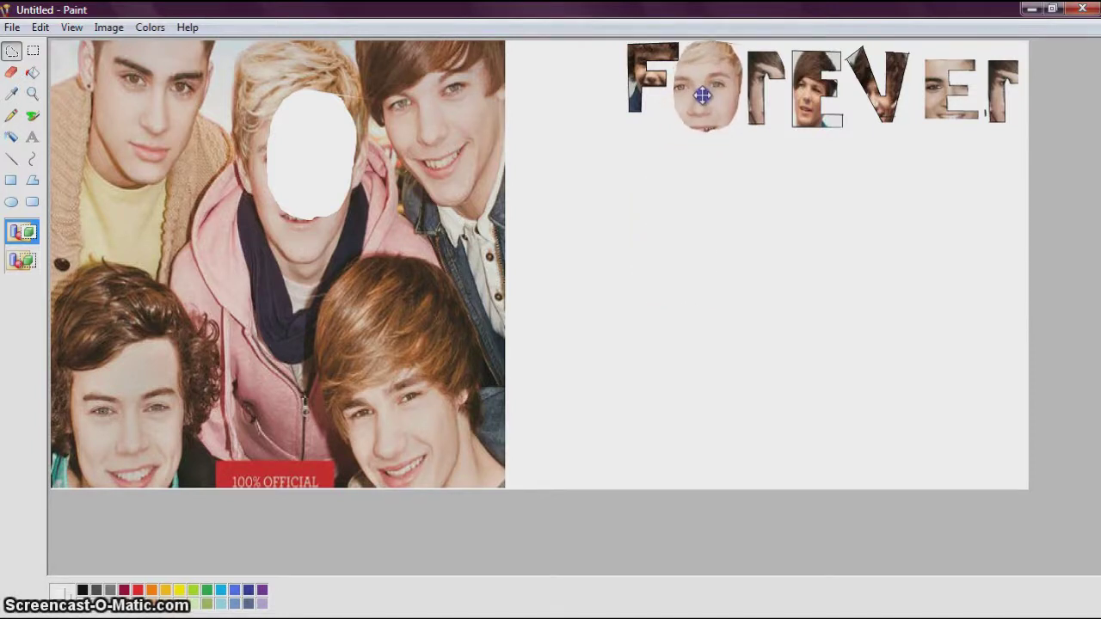
{"action": "key", "text": "ctrl+z"}
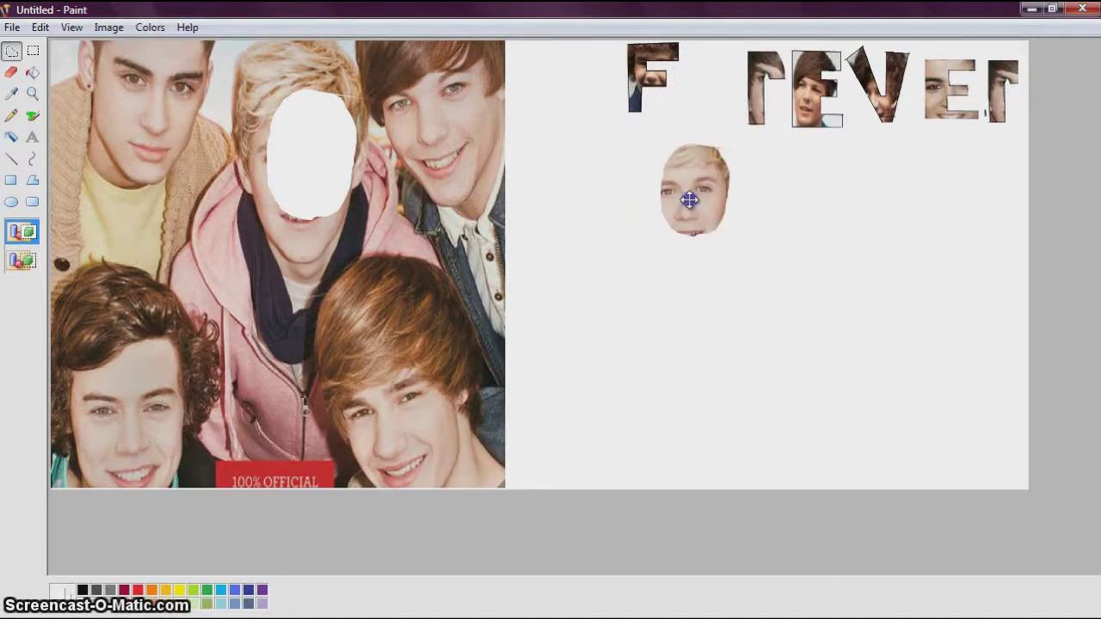
Resize the cut-out face to a narrower upright oval suited to the missing O and keep it below the gap.
{"action": "left_click_drag", "start_coordinate": [700, 237], "coordinate": [703, 206]}
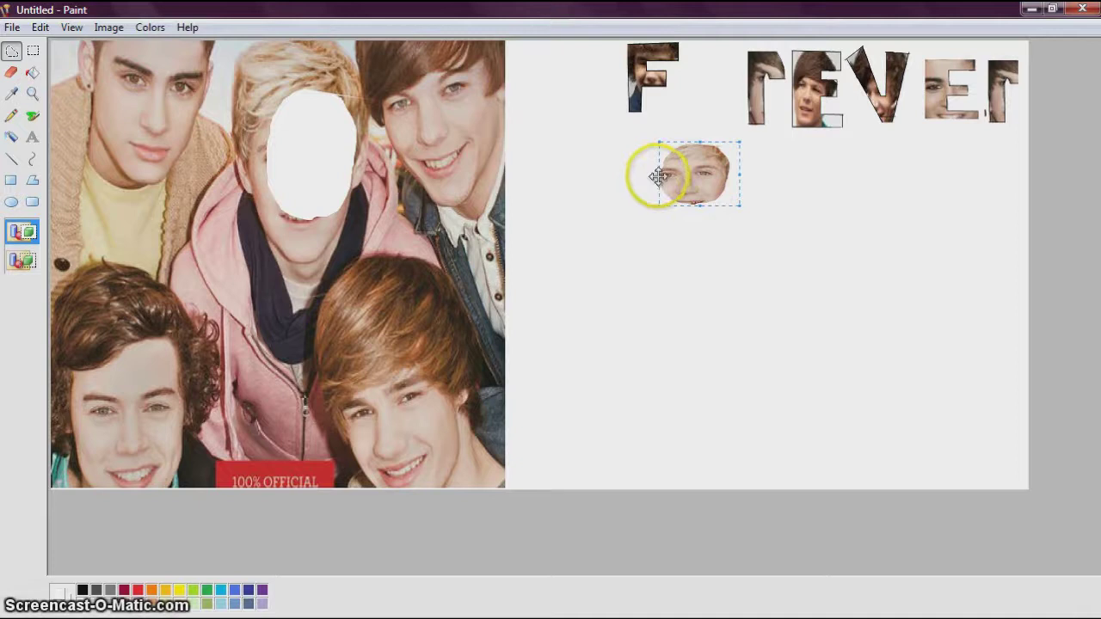
{"action": "left_click_drag", "start_coordinate": [659, 173], "coordinate": [686, 177]}
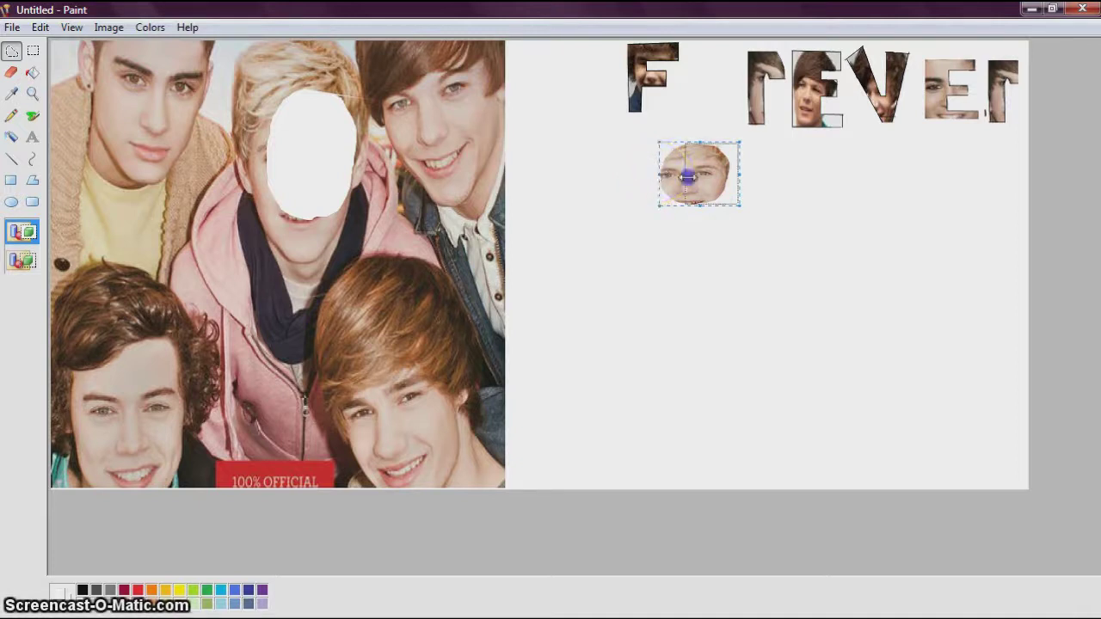
{"action": "left_click_drag", "start_coordinate": [681, 177], "coordinate": [709, 221]}
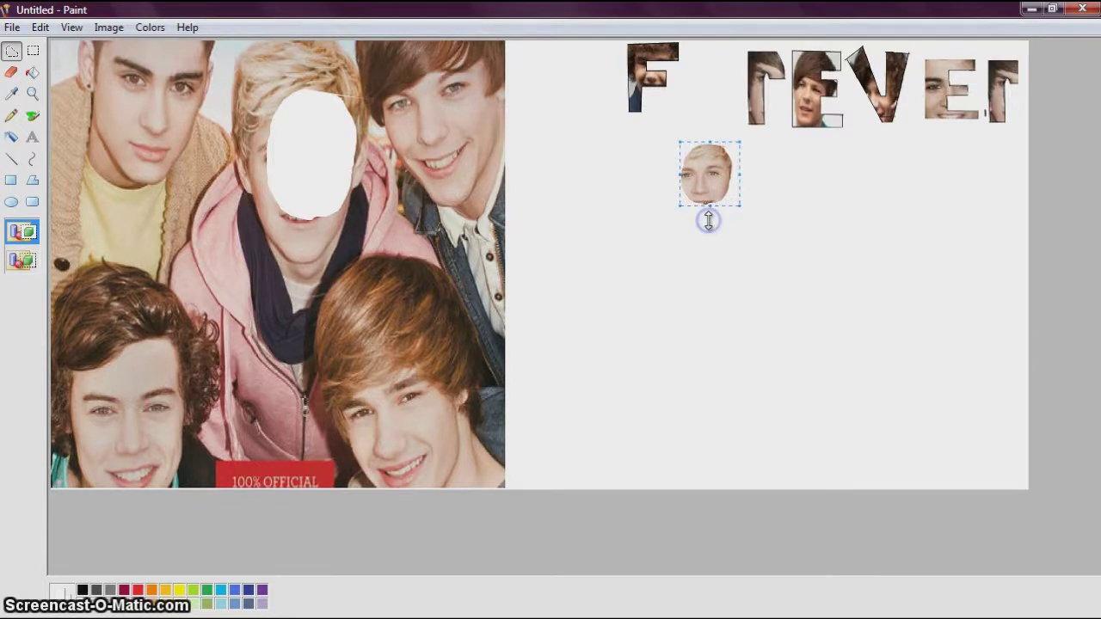
{"action": "left_click_drag", "start_coordinate": [708, 180], "coordinate": [709, 110]}
{"action": "left_click", "coordinate": [707, 127]}
{"action": "left_click_drag", "start_coordinate": [711, 126], "coordinate": [711, 218]}
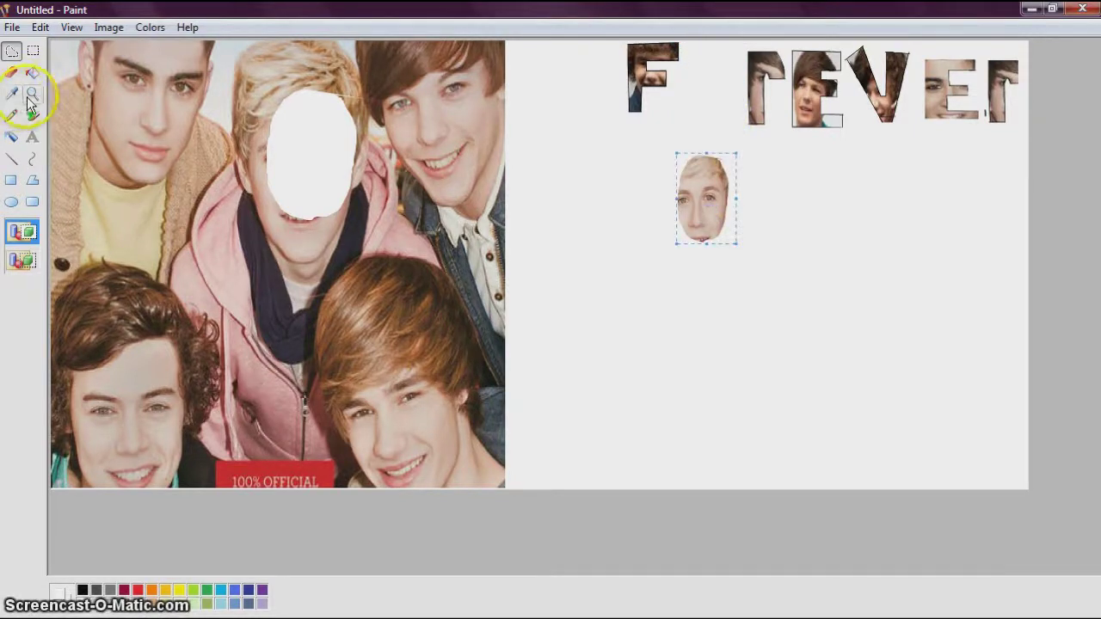
Outline the top of the cut-out face's hair with a black curve bent upward over the crown.
{"action": "left_click", "coordinate": [31, 95]}
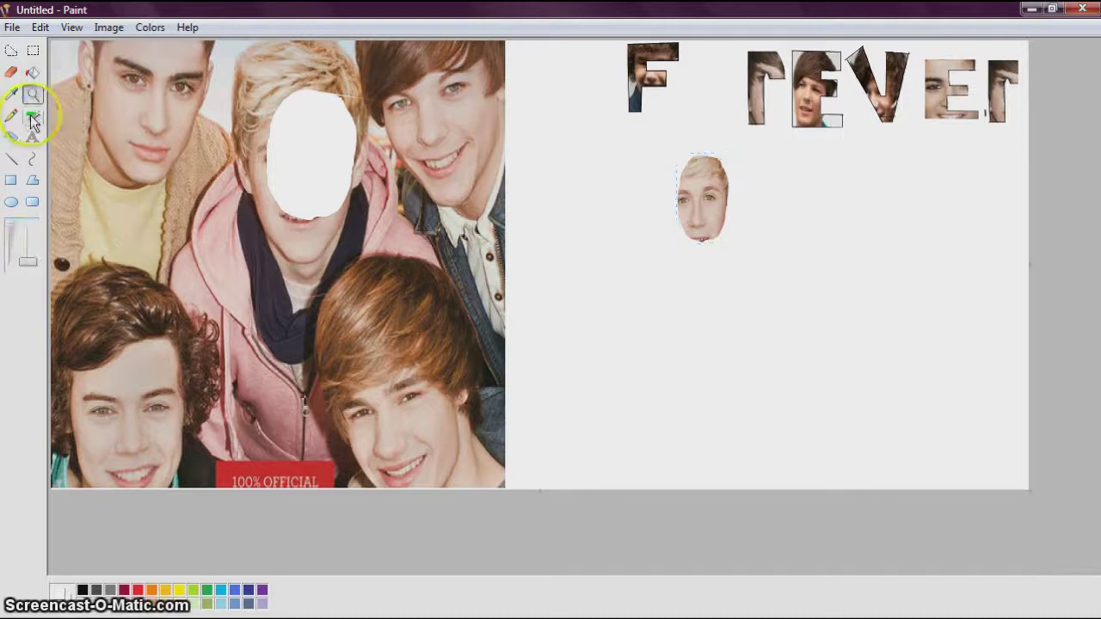
{"action": "left_click", "coordinate": [29, 244]}
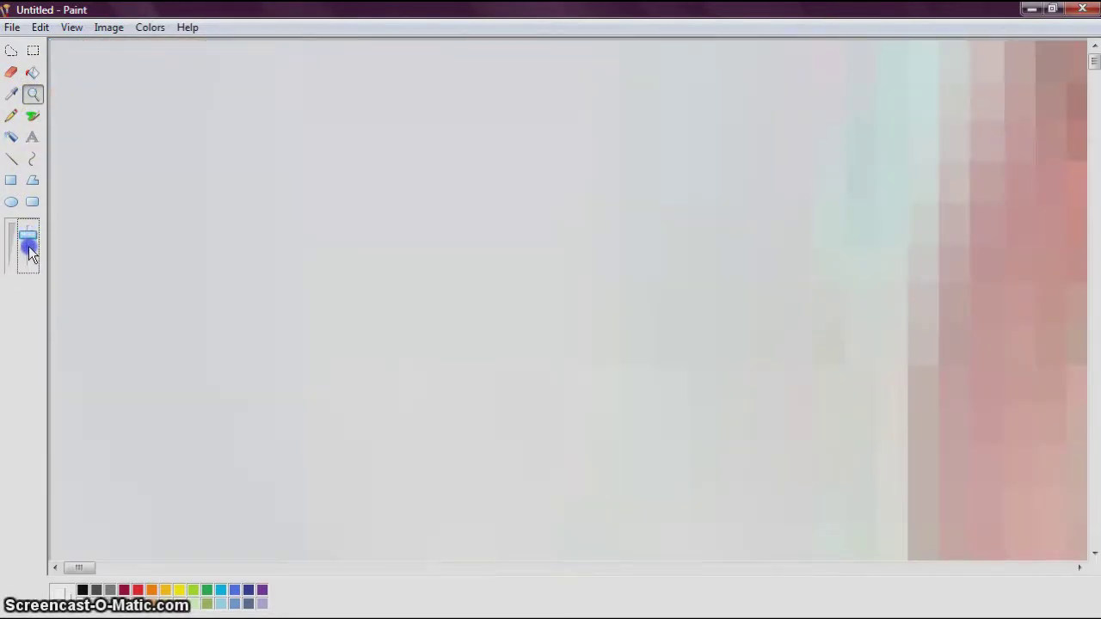
{"action": "left_click_drag", "start_coordinate": [74, 572], "coordinate": [416, 599]}
{"action": "left_click_drag", "start_coordinate": [1093, 66], "coordinate": [1092, 118]}
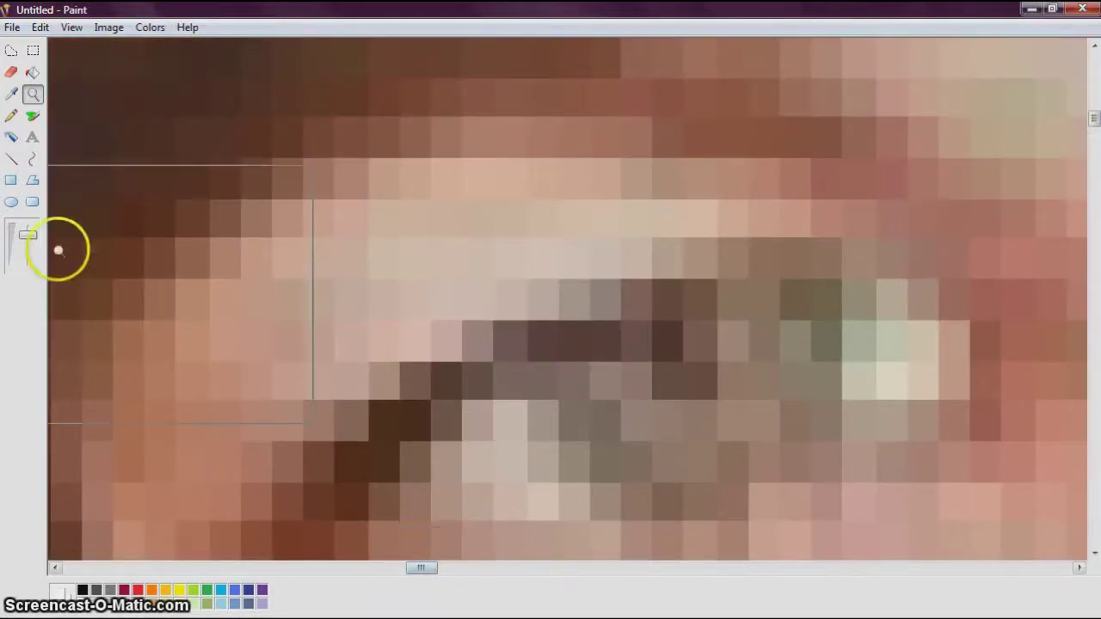
{"action": "left_click", "coordinate": [22, 239]}
{"action": "left_click", "coordinate": [22, 241]}
{"action": "left_click", "coordinate": [25, 250]}
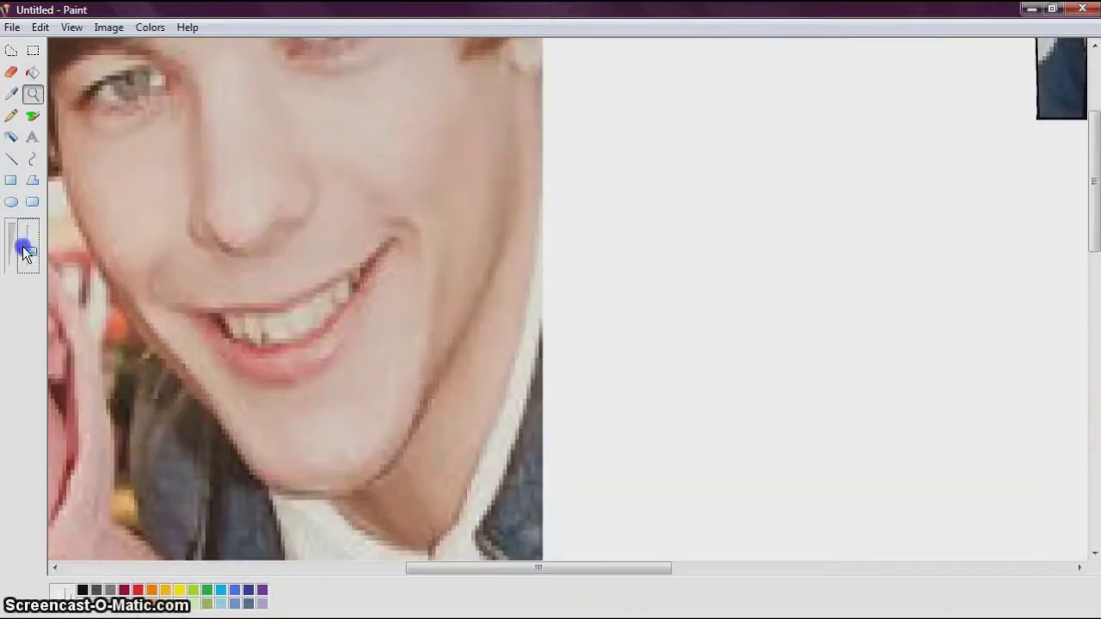
{"action": "left_click_drag", "start_coordinate": [503, 570], "coordinate": [646, 600]}
{"action": "left_click_drag", "start_coordinate": [1095, 243], "coordinate": [1095, 265]}
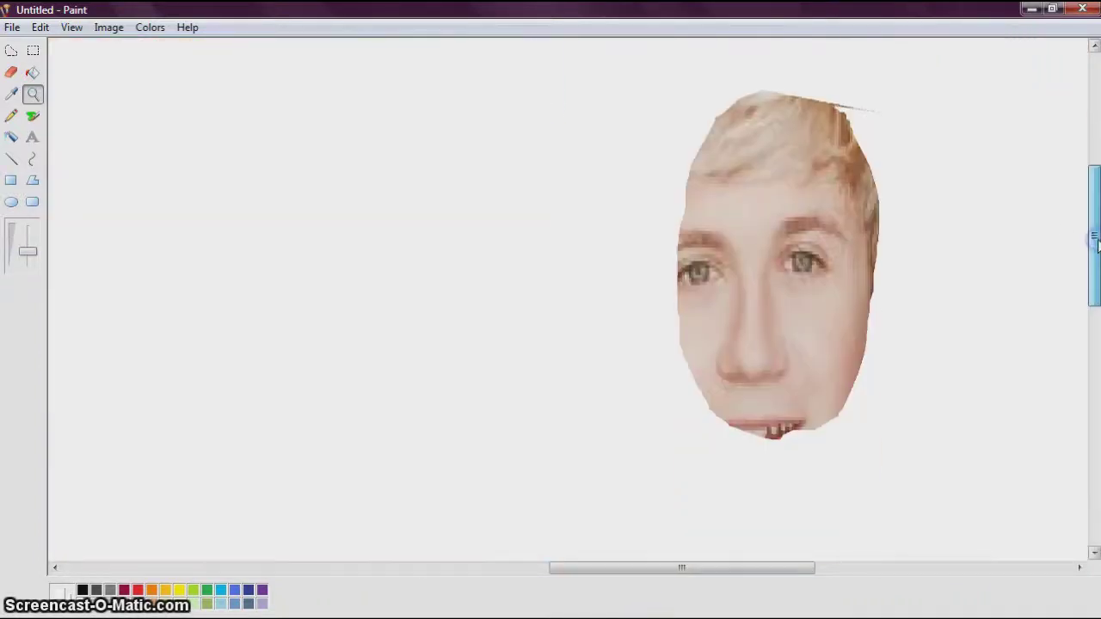
{"action": "left_click", "coordinate": [32, 158]}
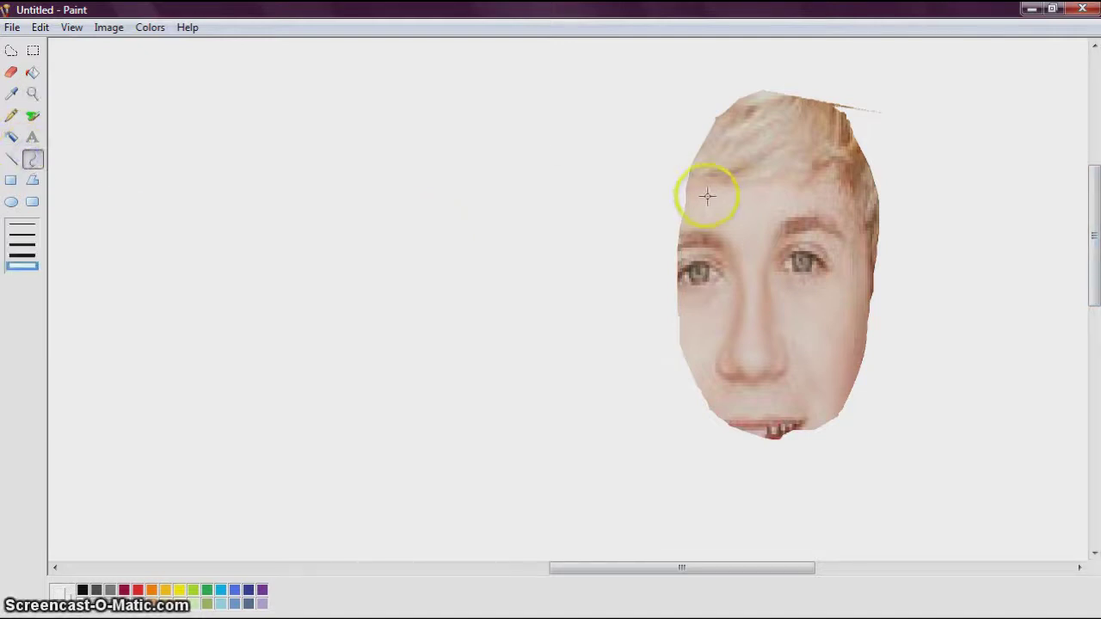
{"action": "left_click", "coordinate": [694, 126]}
{"action": "left_click_drag", "start_coordinate": [853, 138], "coordinate": [836, 61]}
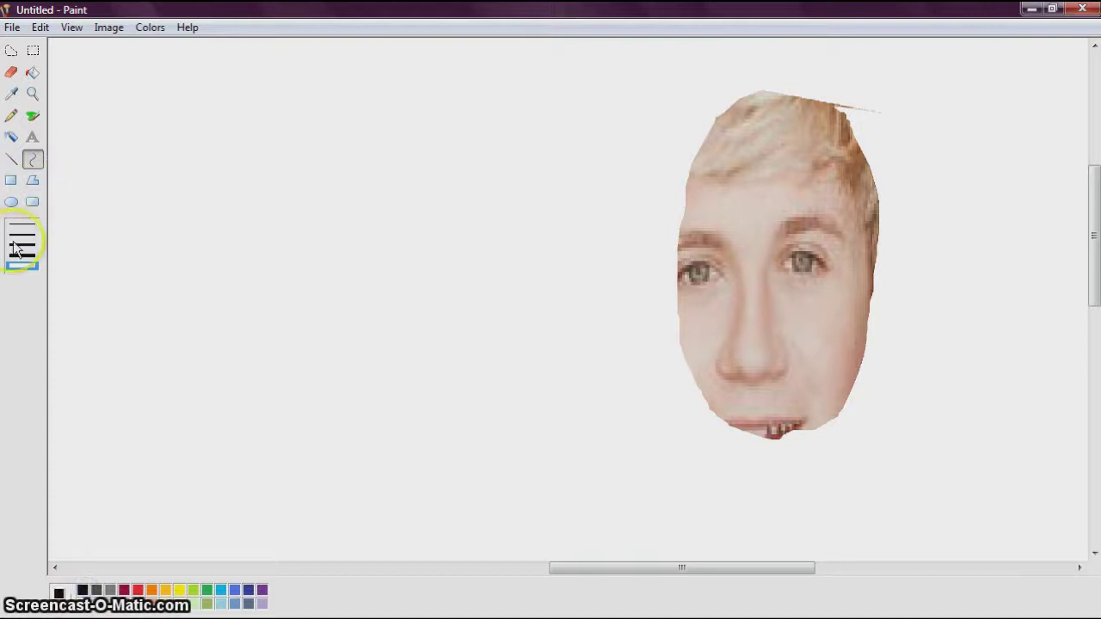
{"action": "left_click", "coordinate": [29, 181]}
{"action": "left_click", "coordinate": [31, 161]}
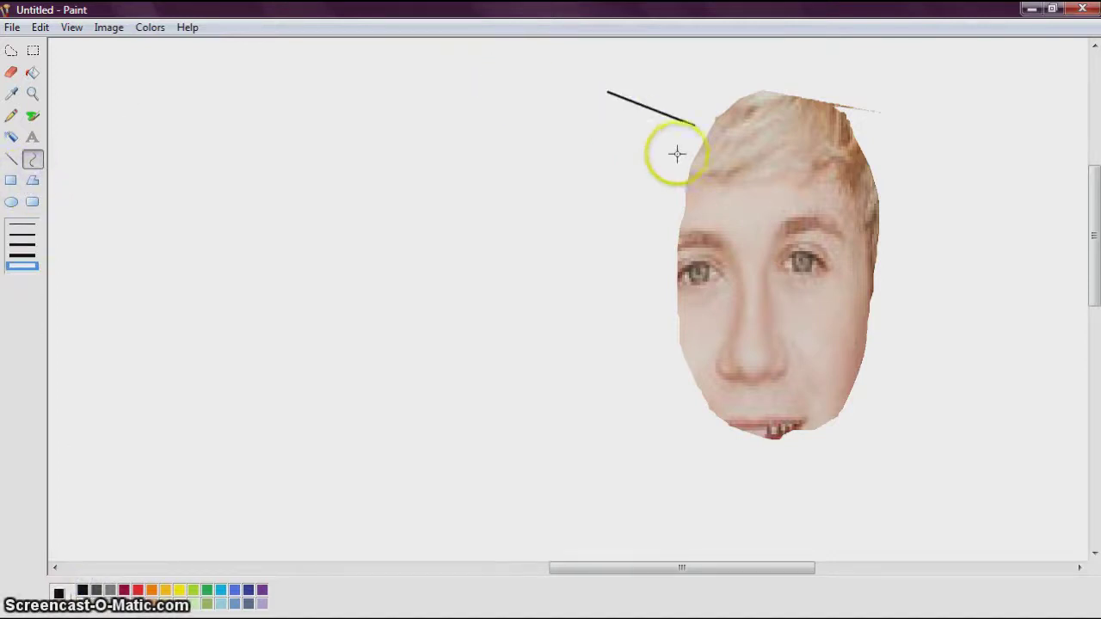
{"action": "left_click", "coordinate": [695, 127]}
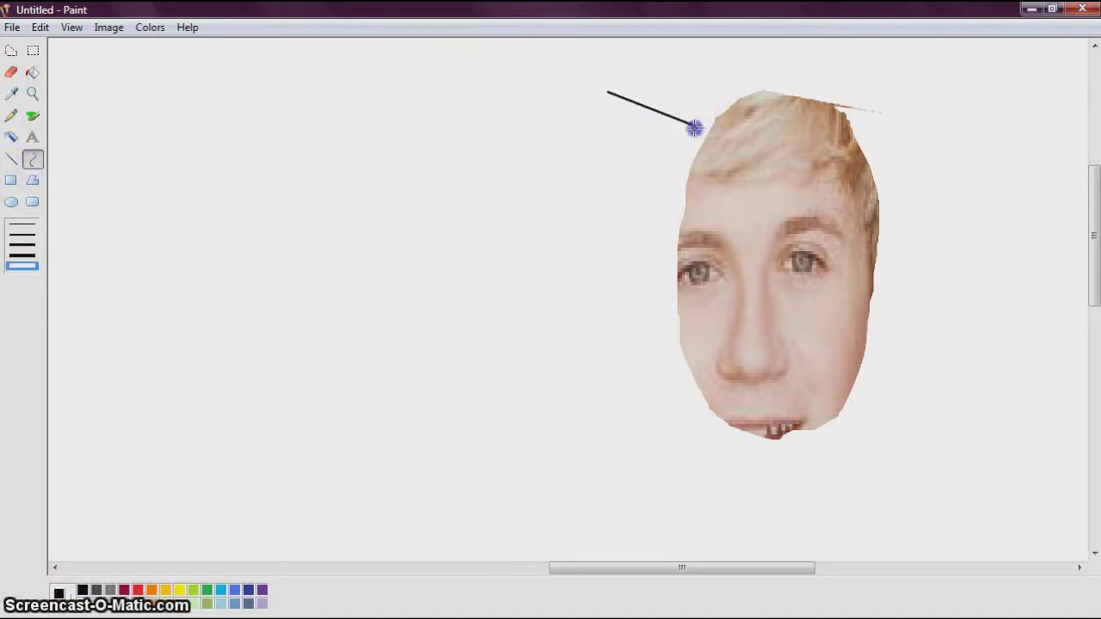
{"action": "left_click_drag", "start_coordinate": [789, 134], "coordinate": [903, 130]}
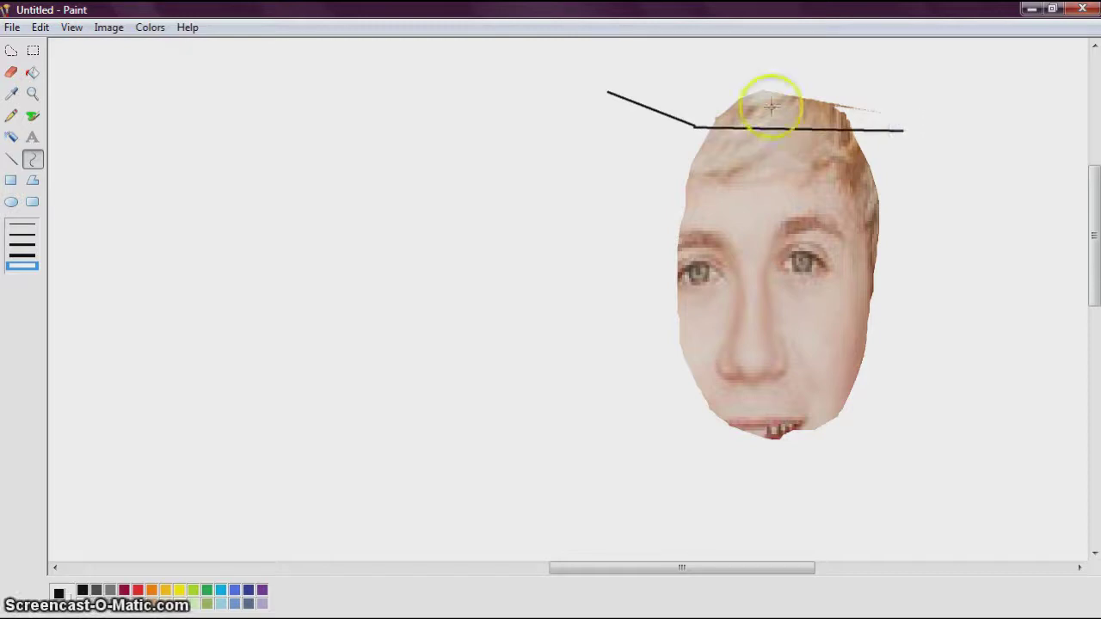
{"action": "left_click_drag", "start_coordinate": [774, 86], "coordinate": [768, 79]}
{"action": "mouse_move", "coordinate": [715, 111]}
{"action": "left_mouse_down"}
{"action": "mouse_move", "coordinate": [728, 71]}
{"action": "mouse_move", "coordinate": [776, 82]}
{"action": "left_mouse_up"}
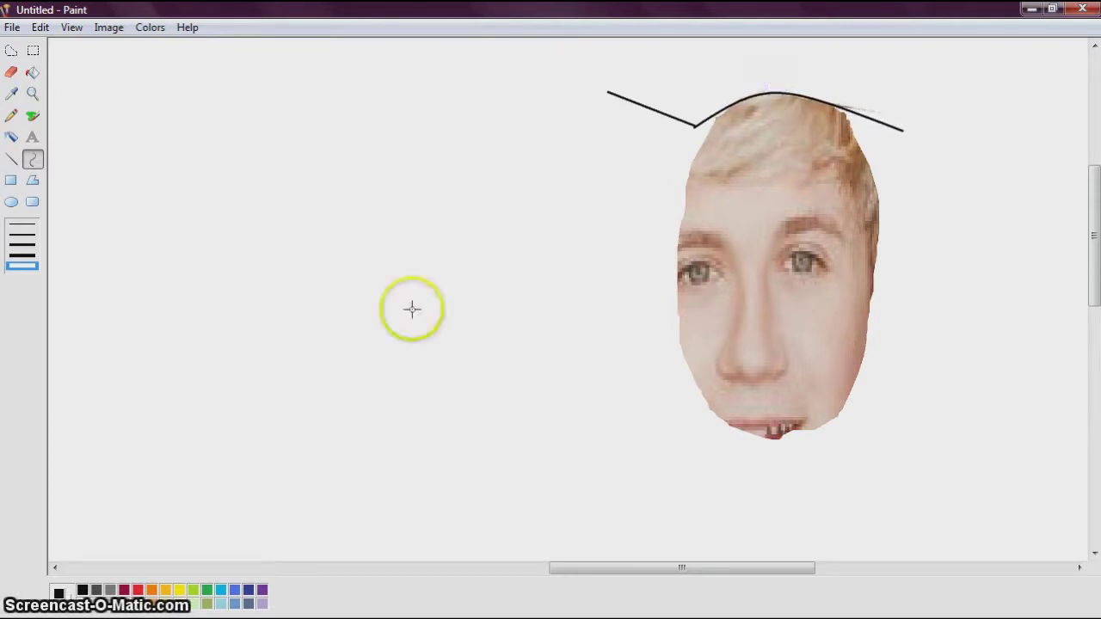
Draw a black curve down the left edge of the cut-out face, bowed outward from hair to jaw.
{"action": "left_click", "coordinate": [9, 164]}
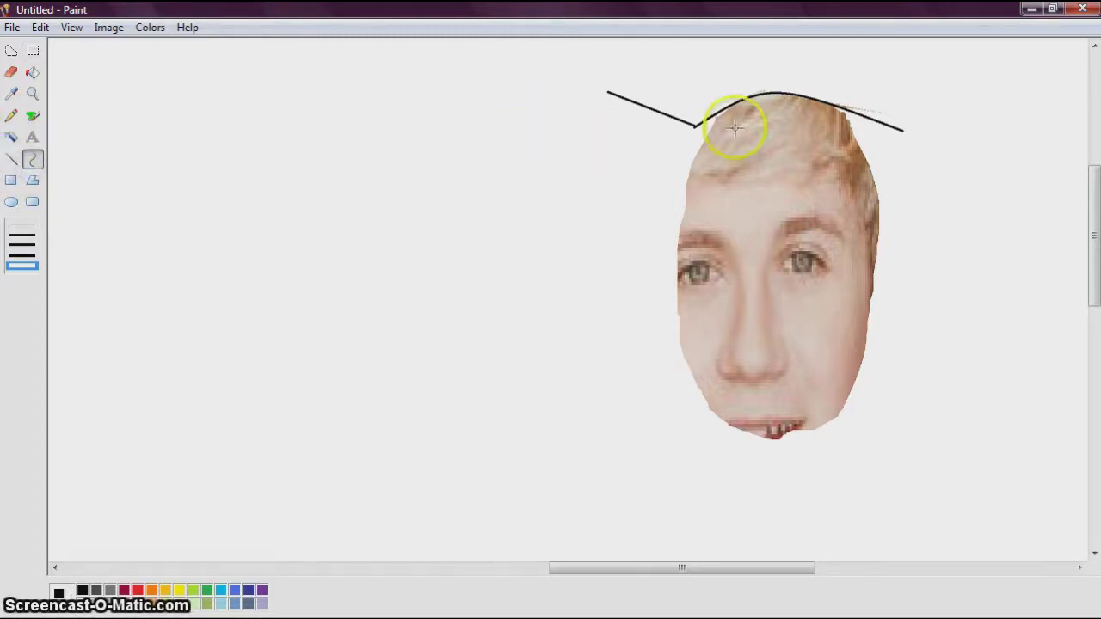
{"action": "left_click", "coordinate": [694, 169]}
{"action": "left_click_drag", "start_coordinate": [714, 114], "coordinate": [694, 345]}
{"action": "left_click_drag", "start_coordinate": [689, 399], "coordinate": [700, 422]}
{"action": "left_click_drag", "start_coordinate": [701, 268], "coordinate": [666, 280]}
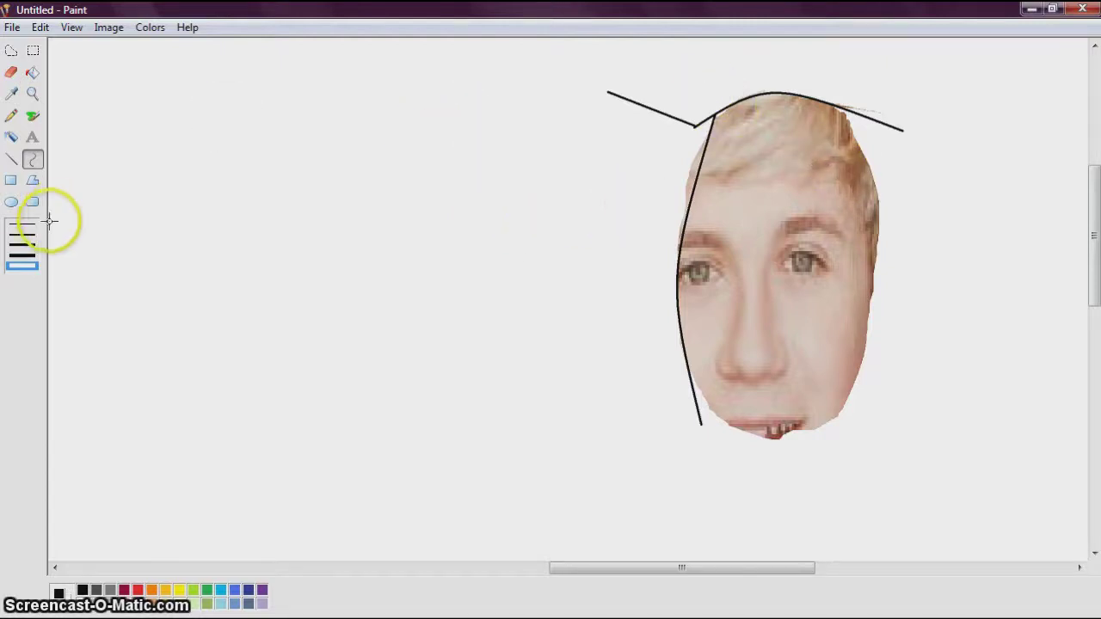
Draw a black curve around the bottom of the cut-out face, bent down below the mouth.
{"action": "left_click", "coordinate": [11, 160]}
{"action": "left_click", "coordinate": [40, 163]}
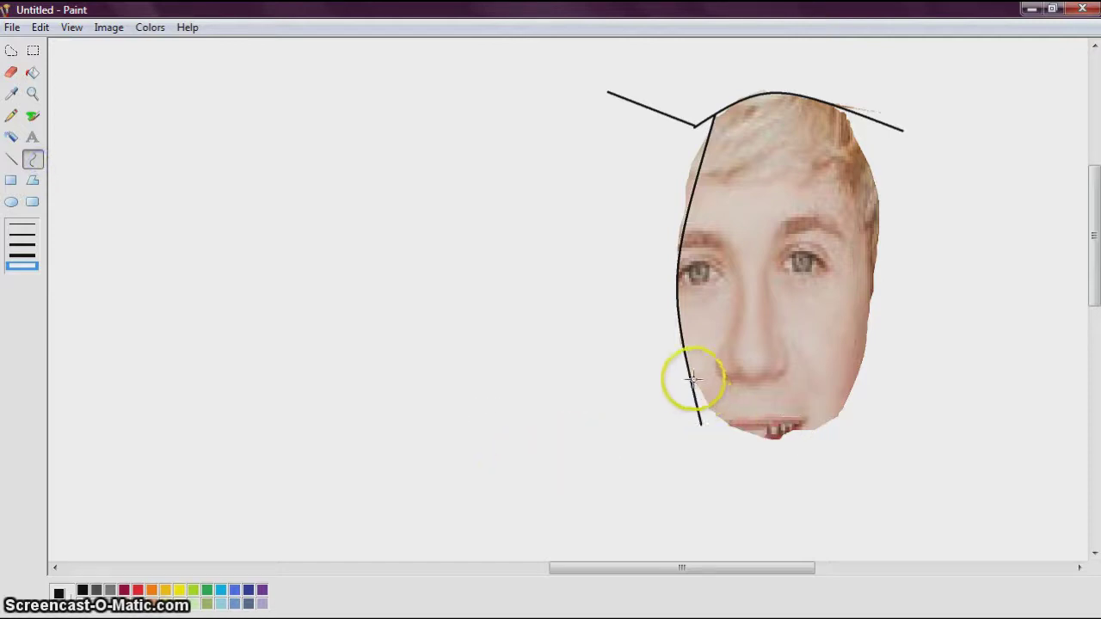
{"action": "left_click_drag", "start_coordinate": [690, 375], "coordinate": [884, 370]}
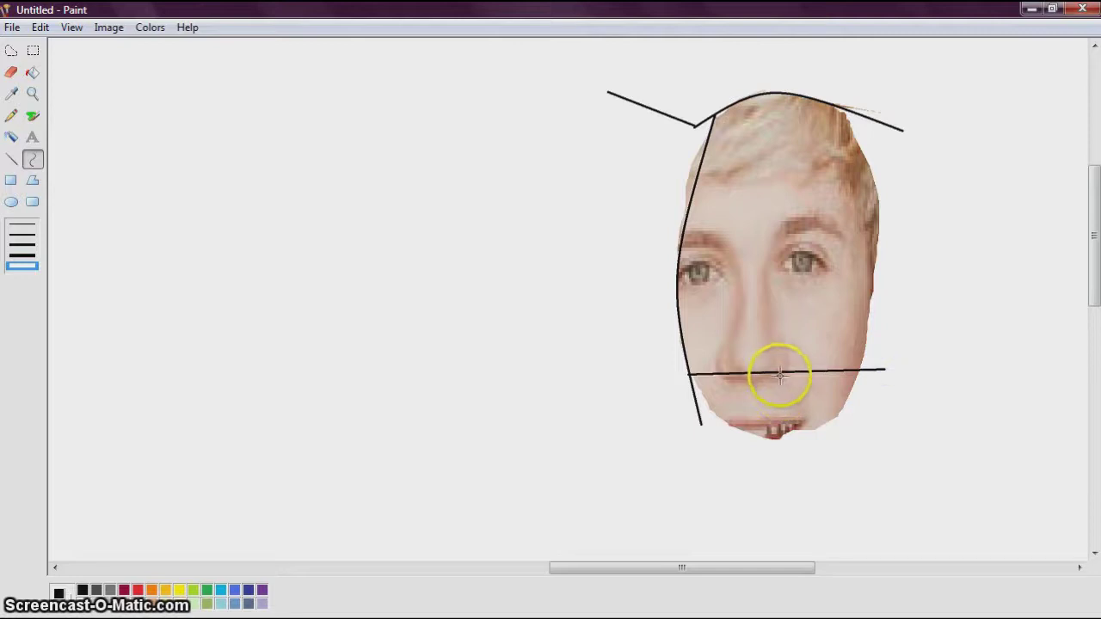
{"action": "left_click_drag", "start_coordinate": [772, 370], "coordinate": [763, 463]}
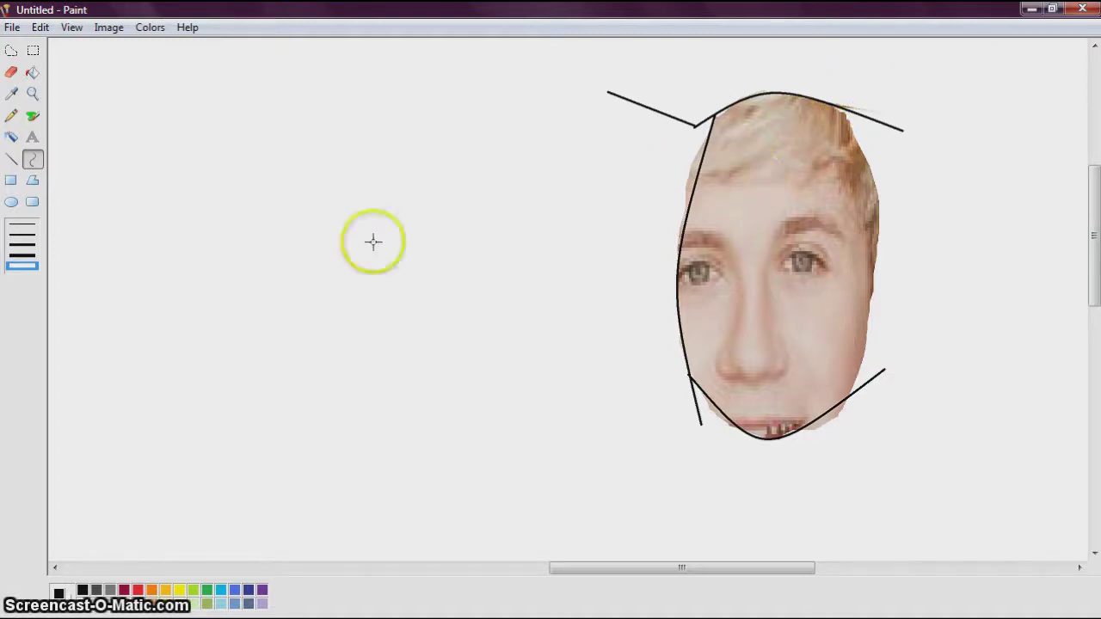
Draw a black curve down the right edge of the cut-out face, joining the top and bottom outlines.
{"action": "left_click", "coordinate": [29, 178]}
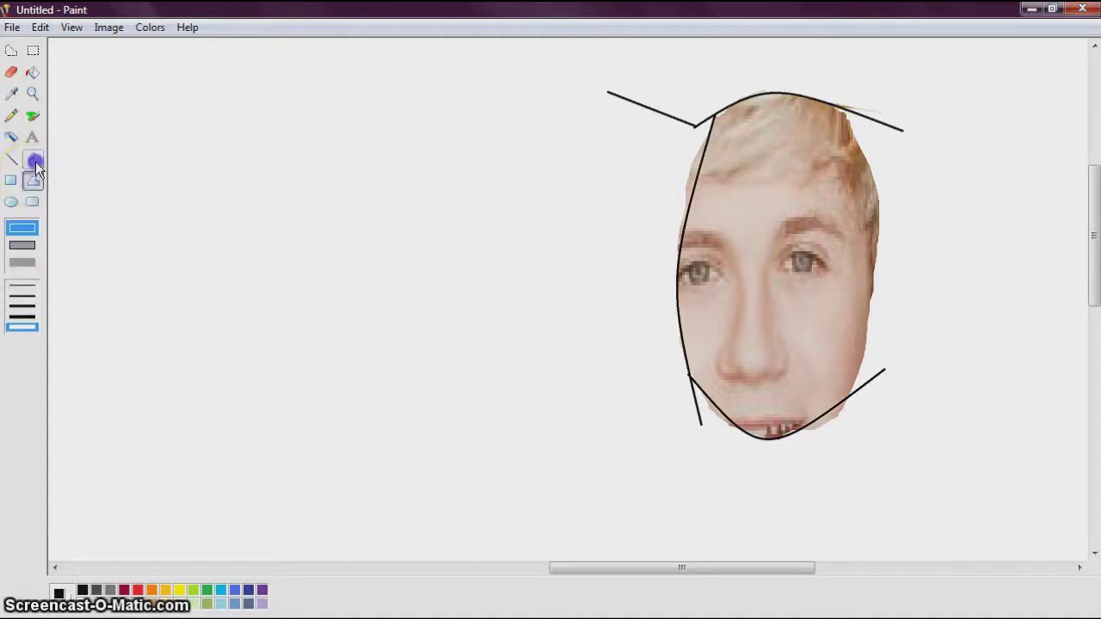
{"action": "left_click", "coordinate": [35, 162]}
{"action": "left_click_drag", "start_coordinate": [834, 106], "coordinate": [834, 106]}
{"action": "left_click_drag", "start_coordinate": [896, 304], "coordinate": [849, 435]}
{"action": "left_click_drag", "start_coordinate": [840, 278], "coordinate": [889, 206]}
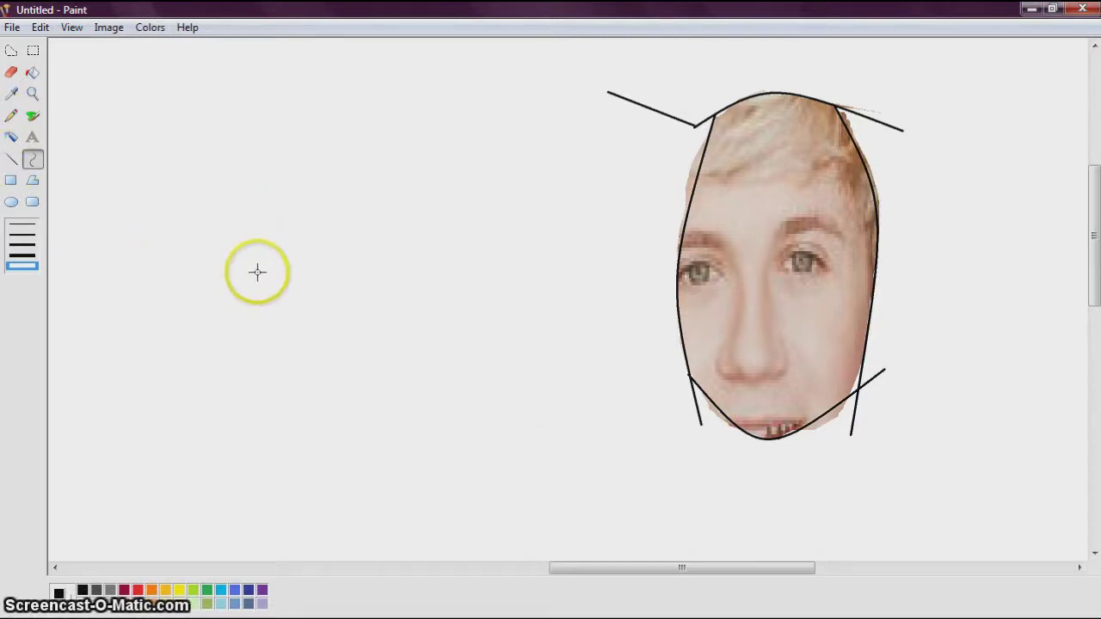
Cover the stray outline ends on both sides of the hair with filled white rectangles.
{"action": "left_click", "coordinate": [33, 94]}
{"action": "left_click", "coordinate": [28, 247]}
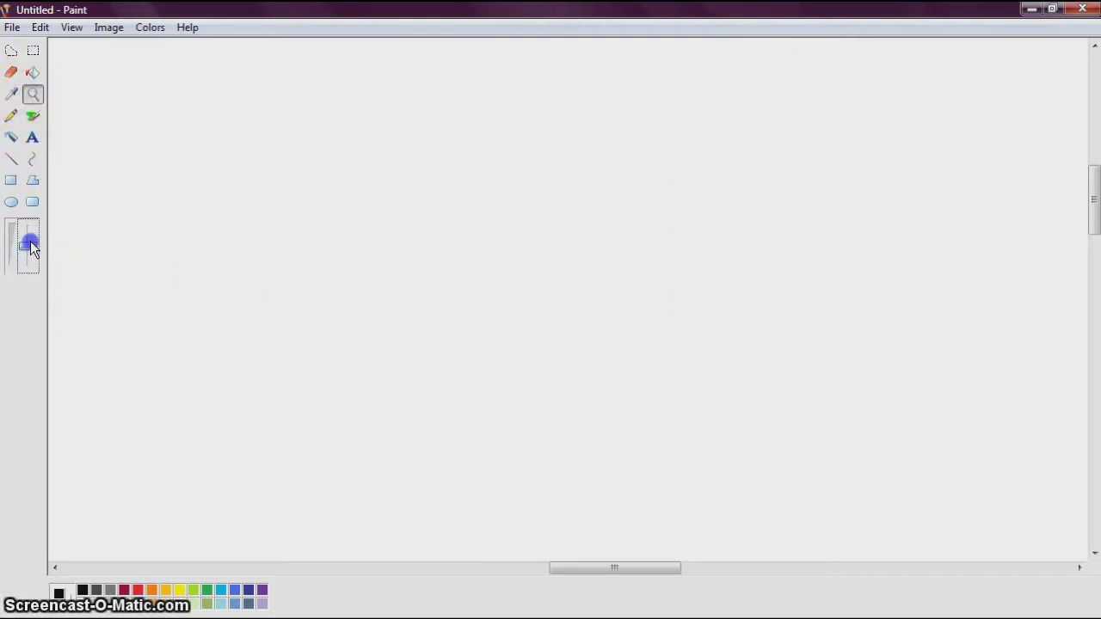
{"action": "left_click_drag", "start_coordinate": [611, 570], "coordinate": [715, 576]}
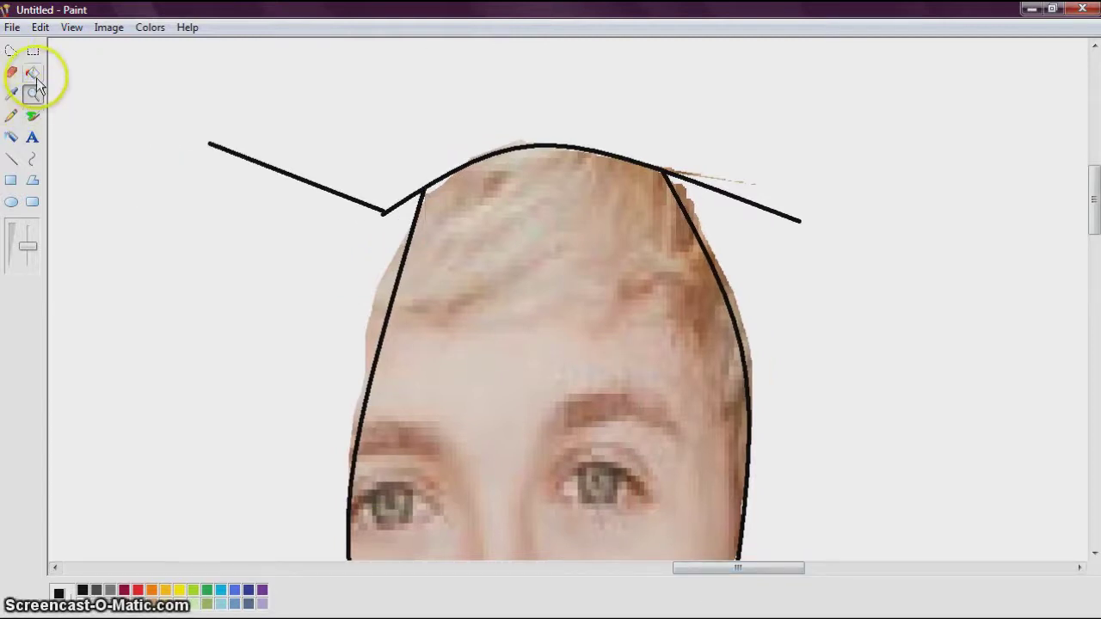
{"action": "left_click", "coordinate": [11, 181]}
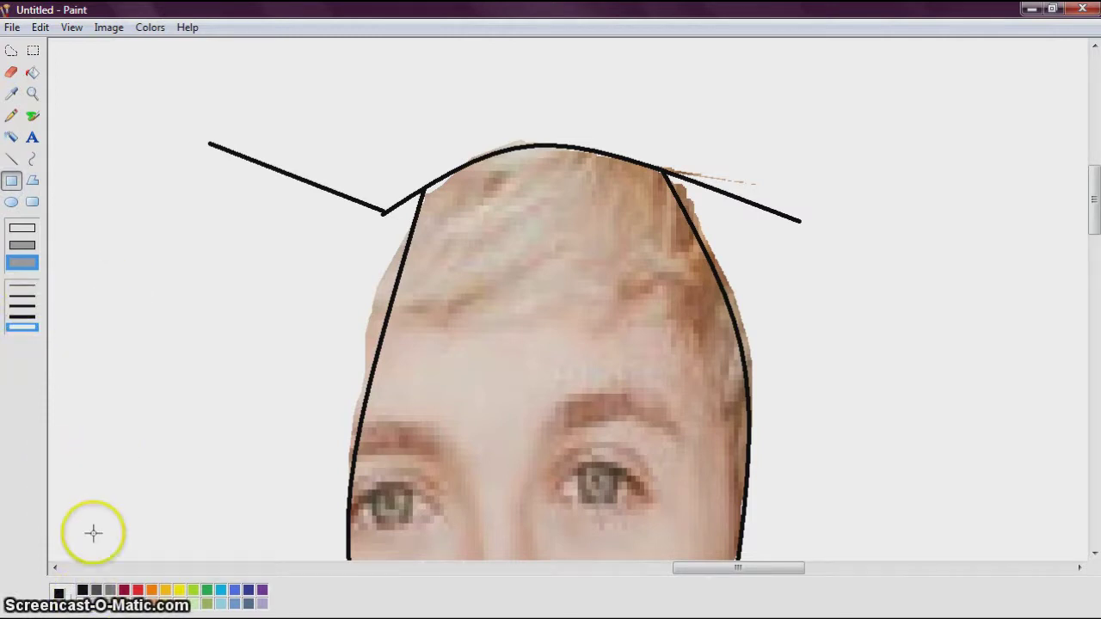
{"action": "double_click", "coordinate": [86, 607]}
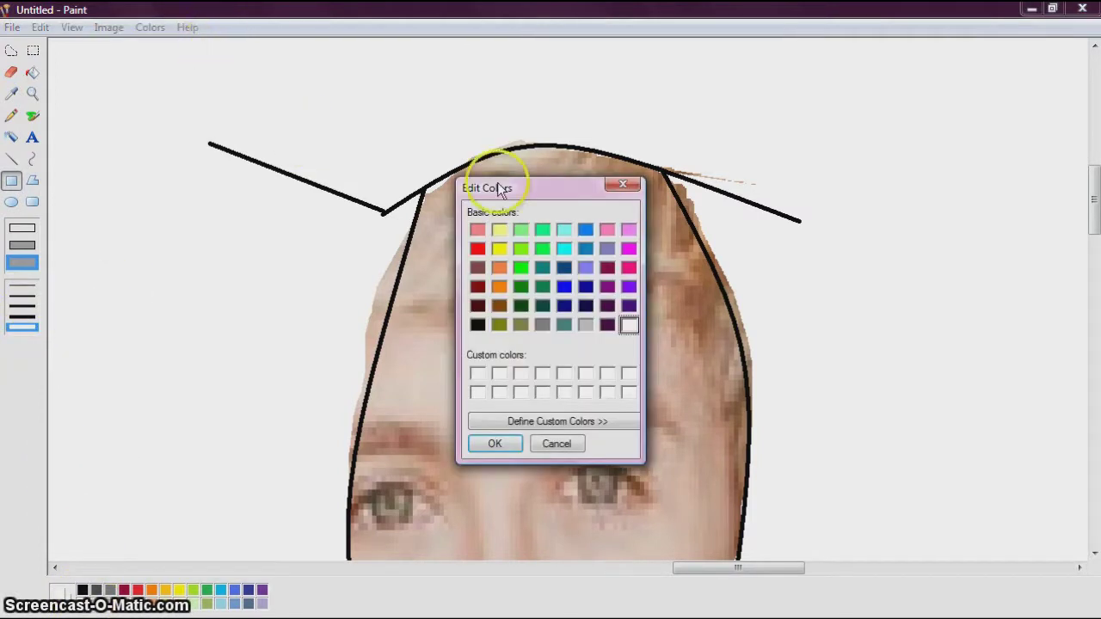
{"action": "left_click", "coordinate": [630, 183]}
{"action": "mouse_move", "coordinate": [212, 123]}
{"action": "left_mouse_down"}
{"action": "mouse_move", "coordinate": [249, 231]}
{"action": "mouse_move", "coordinate": [405, 328]}
{"action": "mouse_move", "coordinate": [386, 315]}
{"action": "mouse_move", "coordinate": [397, 255]}
{"action": "left_mouse_up"}
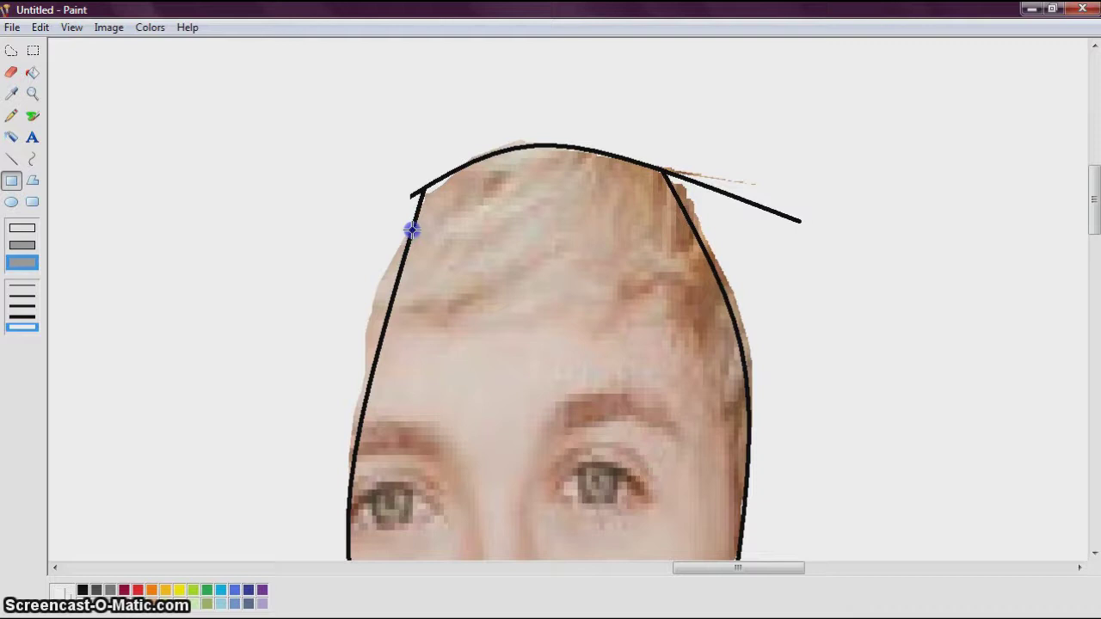
{"action": "left_click_drag", "start_coordinate": [672, 169], "coordinate": [731, 176]}
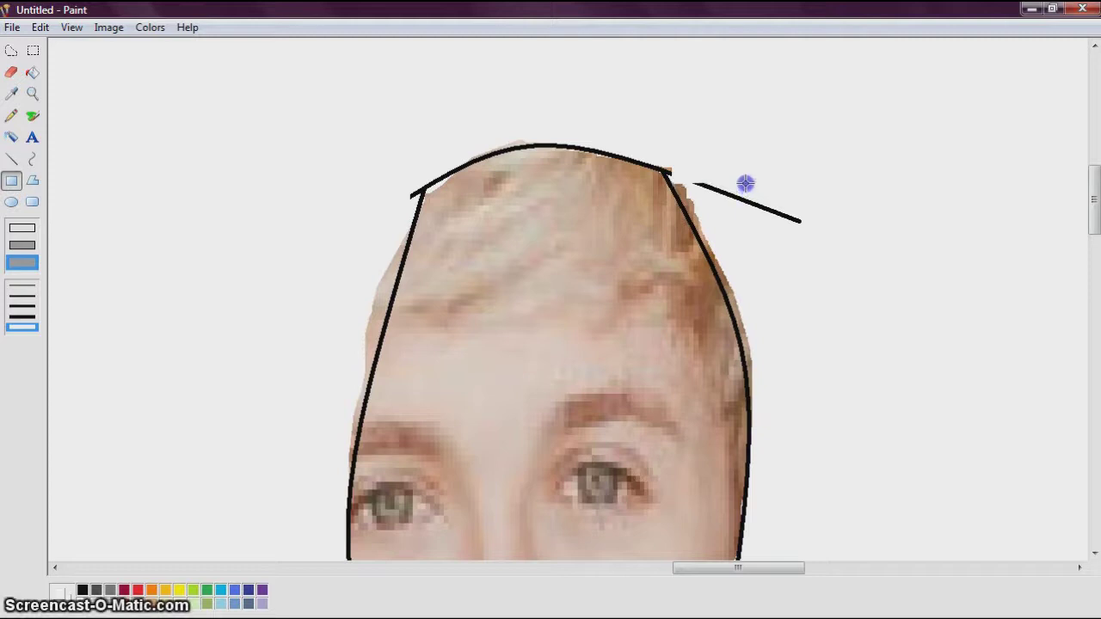
{"action": "mouse_move", "coordinate": [826, 181]}
{"action": "left_mouse_down"}
{"action": "mouse_move", "coordinate": [683, 175]}
{"action": "mouse_move", "coordinate": [786, 253]}
{"action": "mouse_move", "coordinate": [808, 197]}
{"action": "left_mouse_up"}
{"action": "left_click_drag", "start_coordinate": [728, 182], "coordinate": [797, 234]}
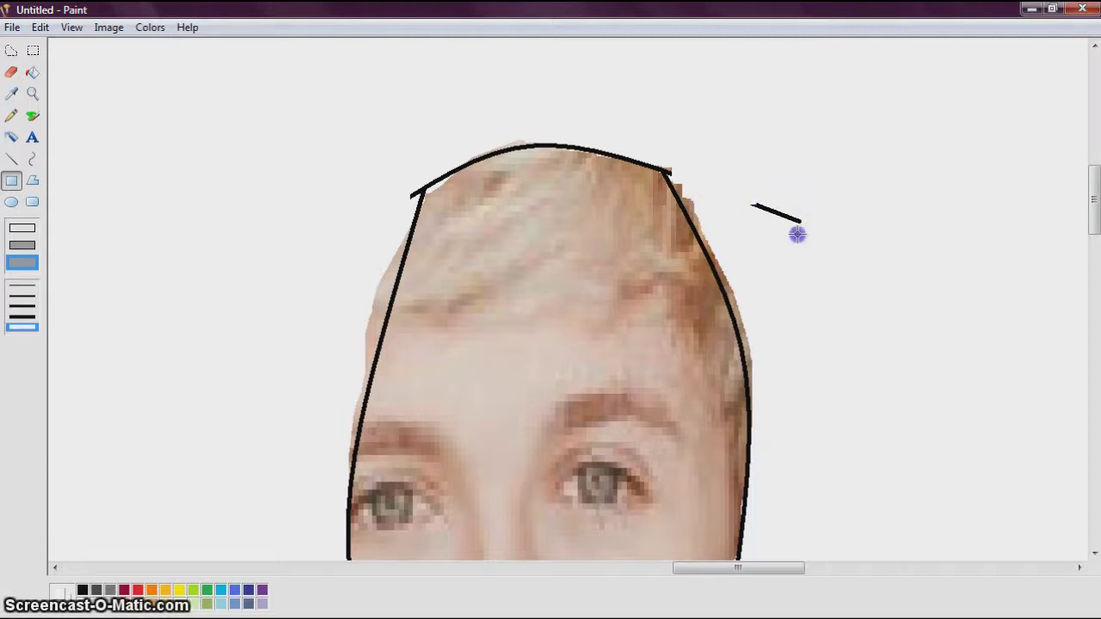
Cover parts of the stray outline ends on both sides of the jaw with filled white rectangles.
{"action": "left_click_drag", "start_coordinate": [1094, 209], "coordinate": [1094, 265]}
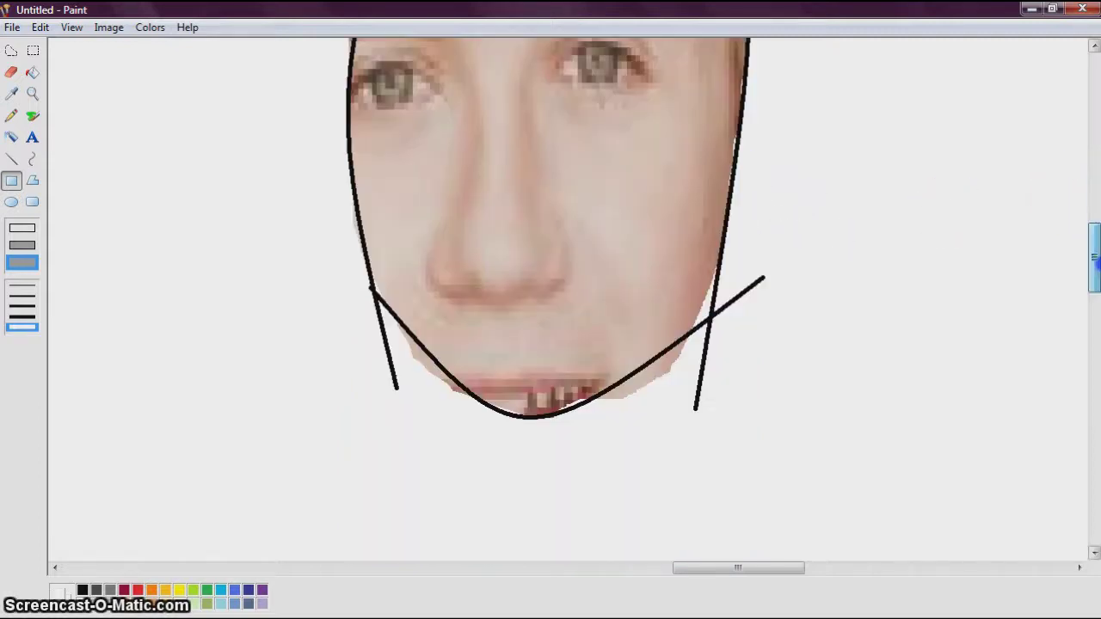
{"action": "mouse_move", "coordinate": [720, 298]}
{"action": "left_mouse_down"}
{"action": "mouse_move", "coordinate": [713, 354]}
{"action": "mouse_move", "coordinate": [771, 405]}
{"action": "mouse_move", "coordinate": [789, 281]}
{"action": "left_mouse_up"}
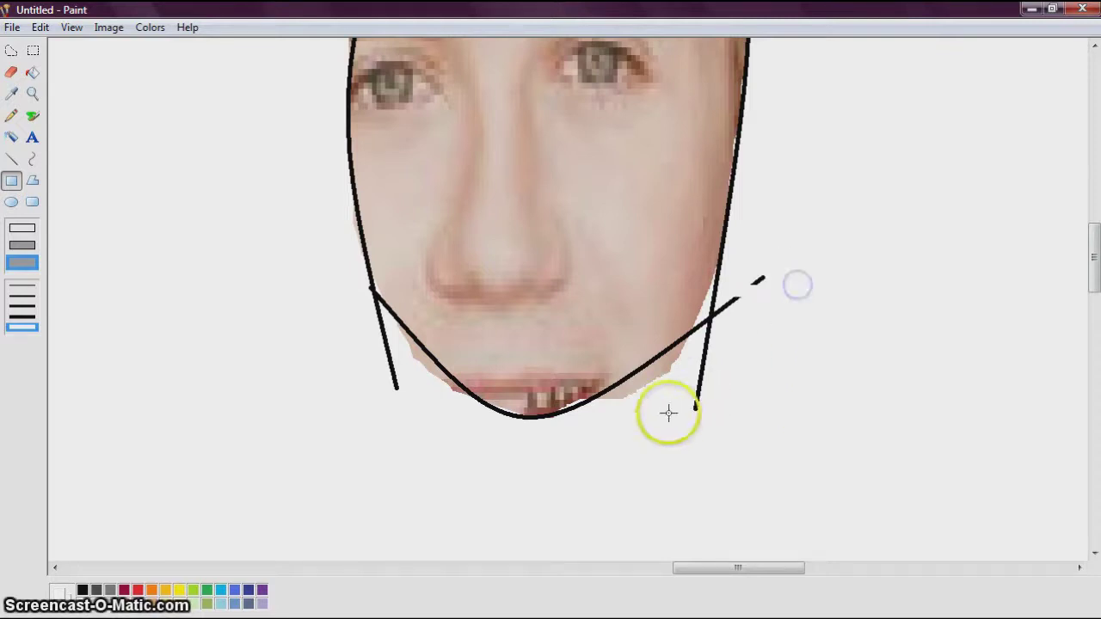
{"action": "left_click_drag", "start_coordinate": [675, 371], "coordinate": [679, 372]}
{"action": "left_click_drag", "start_coordinate": [785, 421], "coordinate": [784, 420]}
{"action": "mouse_move", "coordinate": [347, 302]}
{"action": "left_mouse_down"}
{"action": "mouse_move", "coordinate": [392, 352]}
{"action": "mouse_move", "coordinate": [394, 385]}
{"action": "left_mouse_up"}
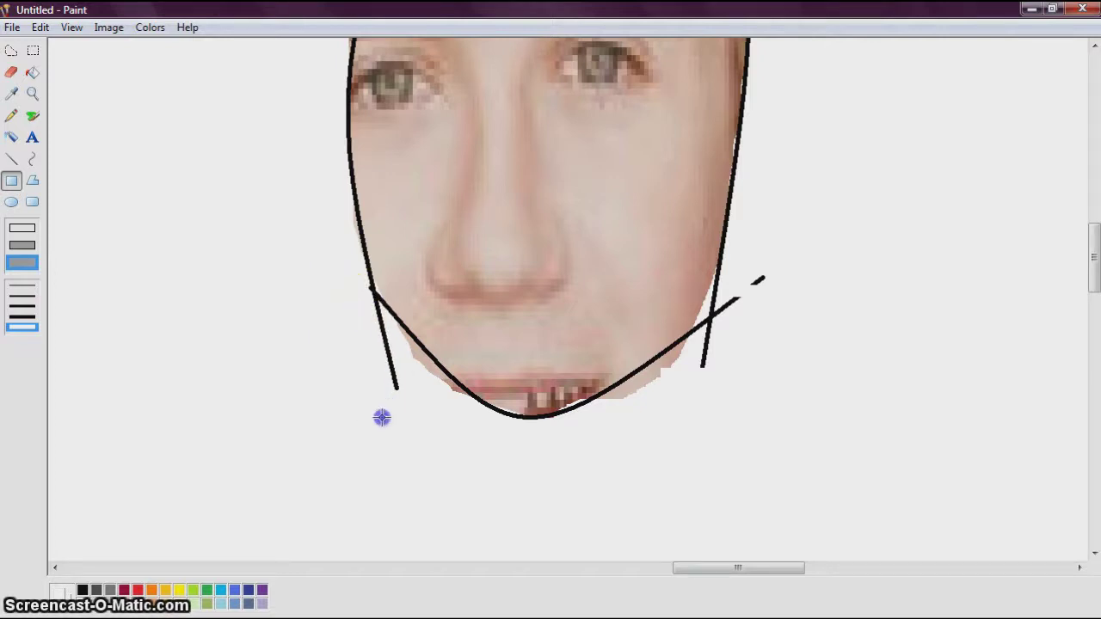
{"action": "left_click_drag", "start_coordinate": [382, 417], "coordinate": [382, 418]}
{"action": "left_click_drag", "start_coordinate": [368, 327], "coordinate": [367, 327]}
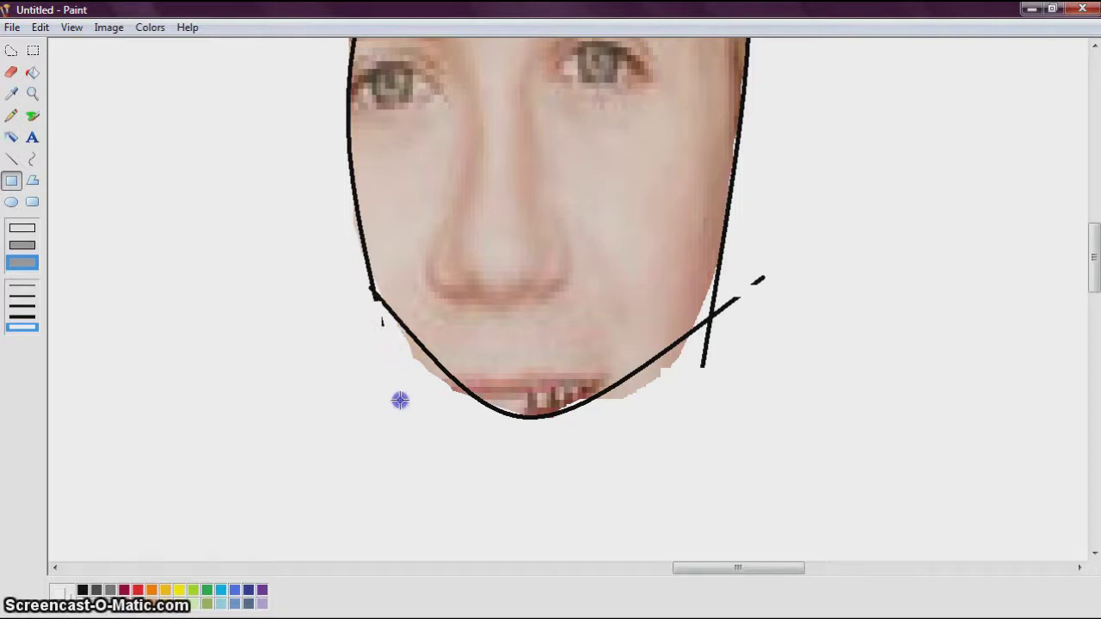
{"action": "mouse_move", "coordinate": [379, 324]}
{"action": "left_mouse_down"}
{"action": "mouse_move", "coordinate": [392, 330]}
{"action": "mouse_move", "coordinate": [372, 315]}
{"action": "left_mouse_up"}
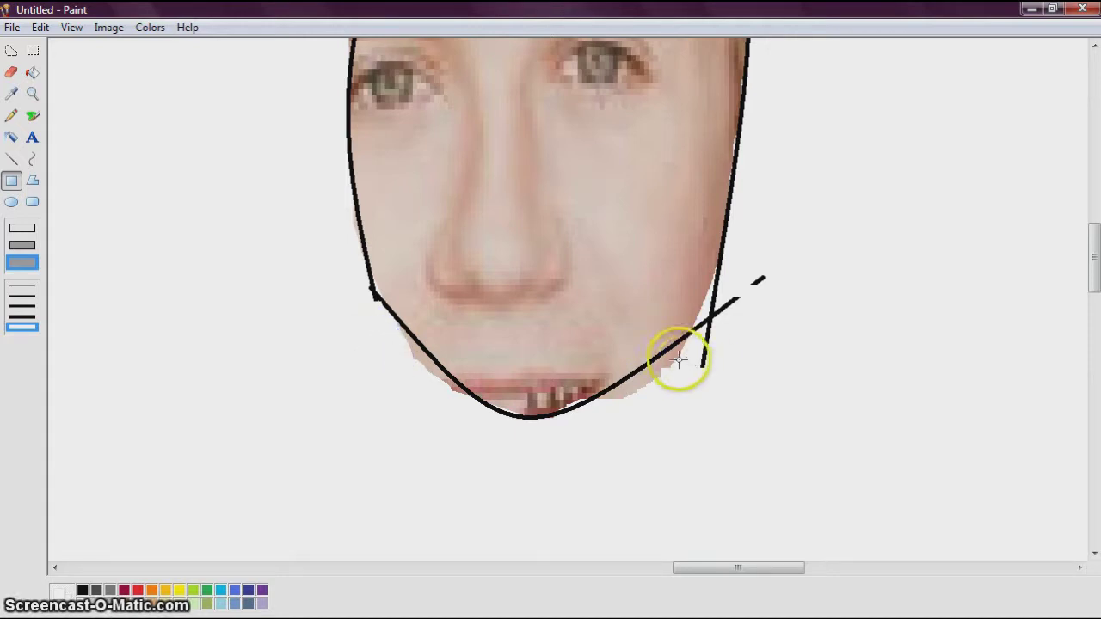
Erase the remaining stray outline ends beside the right side of the jaw with the Eraser.
{"action": "left_click", "coordinate": [34, 208]}
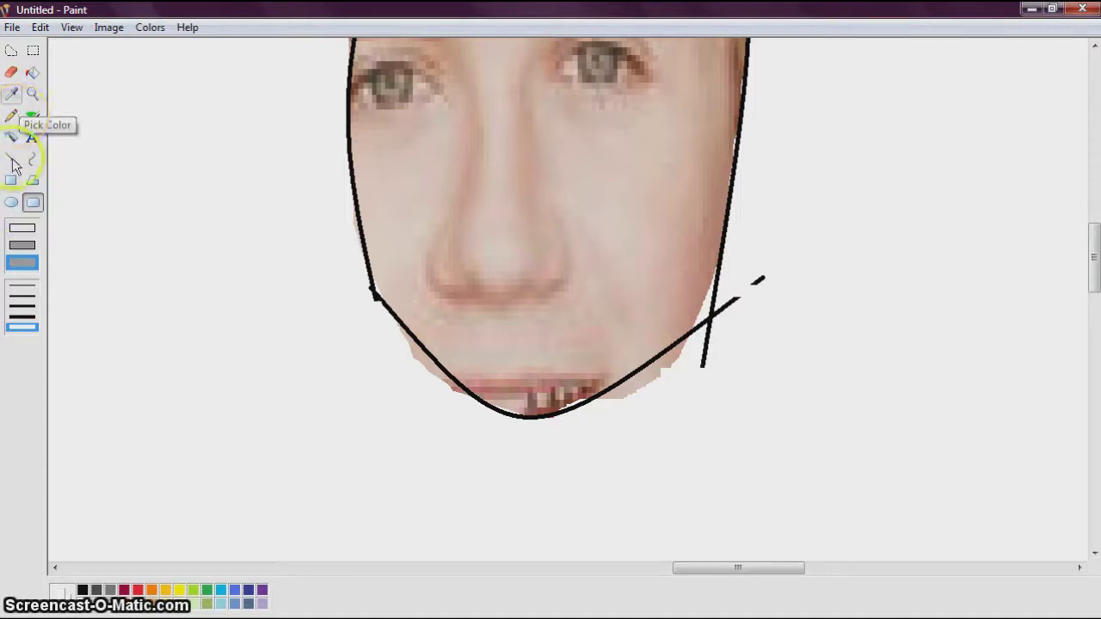
{"action": "left_click", "coordinate": [11, 72]}
{"action": "left_click", "coordinate": [713, 371]}
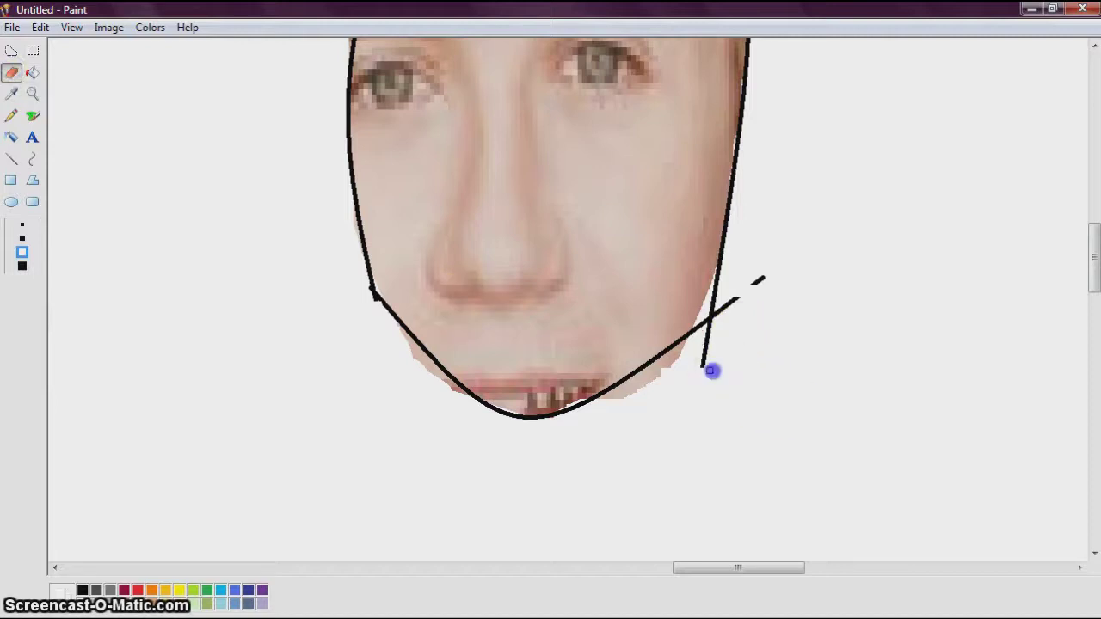
{"action": "mouse_move", "coordinate": [702, 354]}
{"action": "left_mouse_down"}
{"action": "mouse_move", "coordinate": [719, 289]}
{"action": "mouse_move", "coordinate": [707, 335]}
{"action": "mouse_move", "coordinate": [726, 305]}
{"action": "mouse_move", "coordinate": [703, 365]}
{"action": "left_mouse_up"}
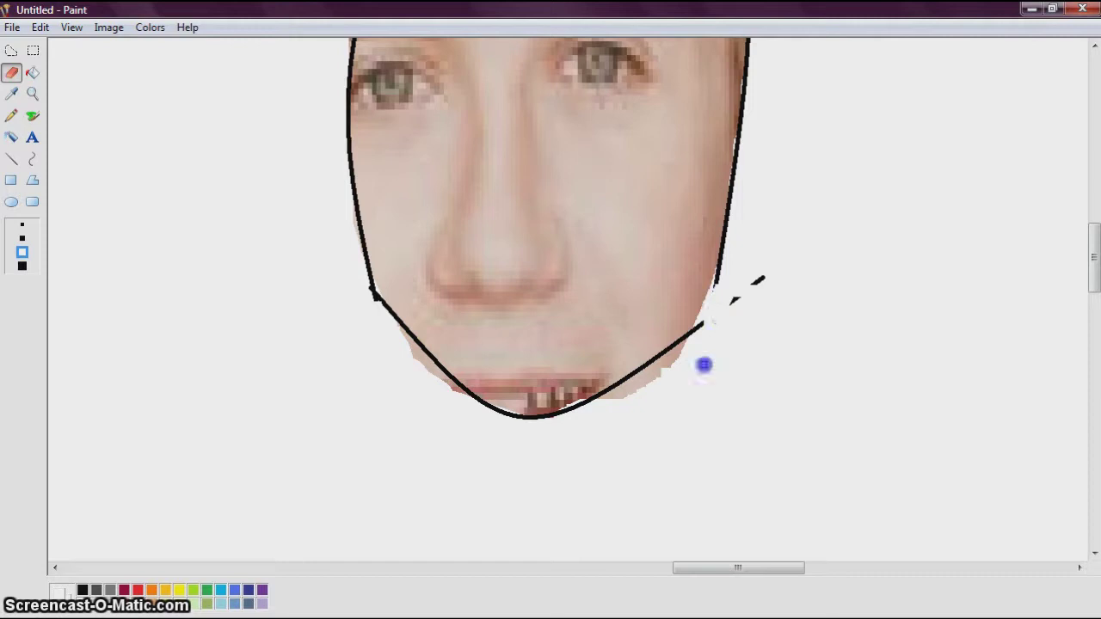
{"action": "mouse_move", "coordinate": [726, 313]}
{"action": "left_mouse_down"}
{"action": "mouse_move", "coordinate": [767, 272]}
{"action": "mouse_move", "coordinate": [689, 353]}
{"action": "left_mouse_up"}
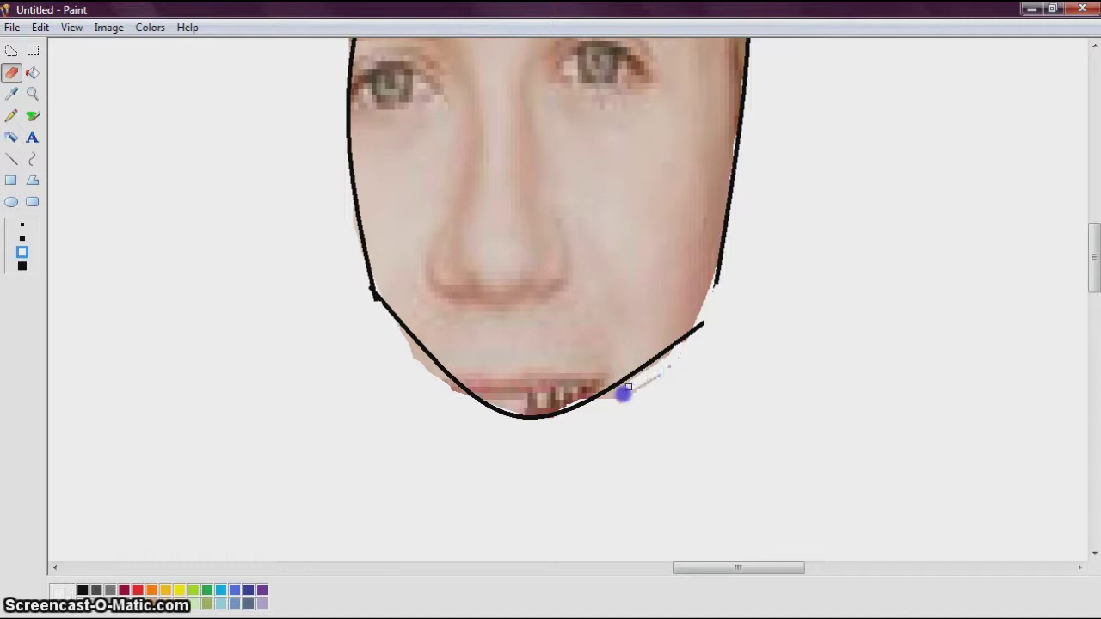
Erase the skin that sticks out beyond the black outline on both sides of the chin.
{"action": "left_click_drag", "start_coordinate": [605, 402], "coordinate": [671, 369]}
{"action": "left_click_drag", "start_coordinate": [605, 401], "coordinate": [676, 356]}
{"action": "left_click_drag", "start_coordinate": [392, 324], "coordinate": [411, 348]}
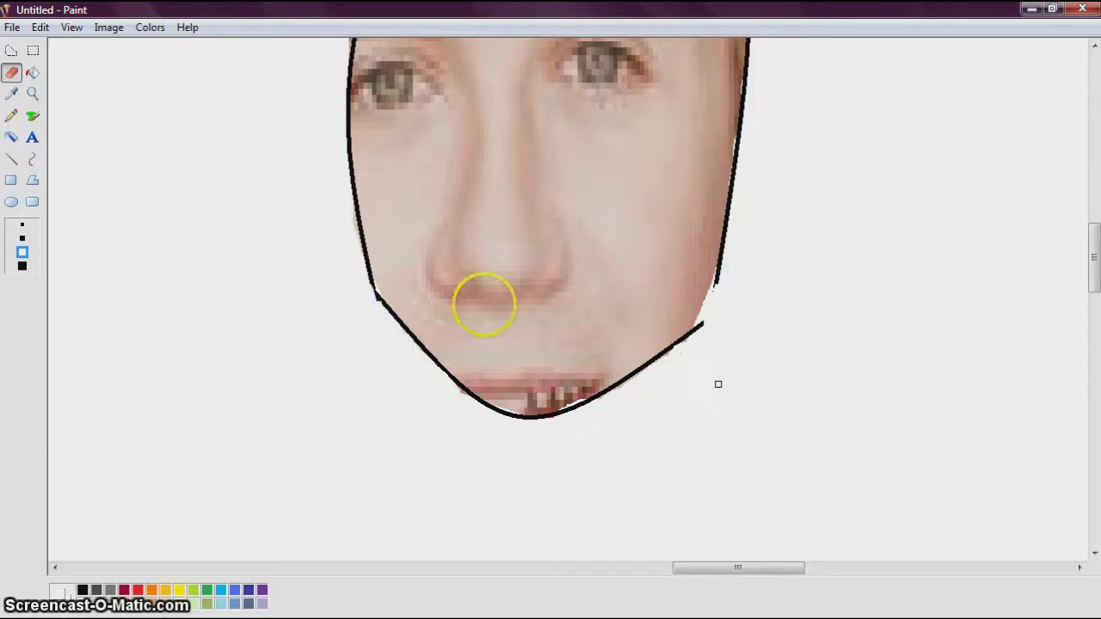
Draw thick black curves closing the outline gap at the right side of the jaw and reinforcing the line along the right cheek.
{"action": "left_click", "coordinate": [32, 160]}
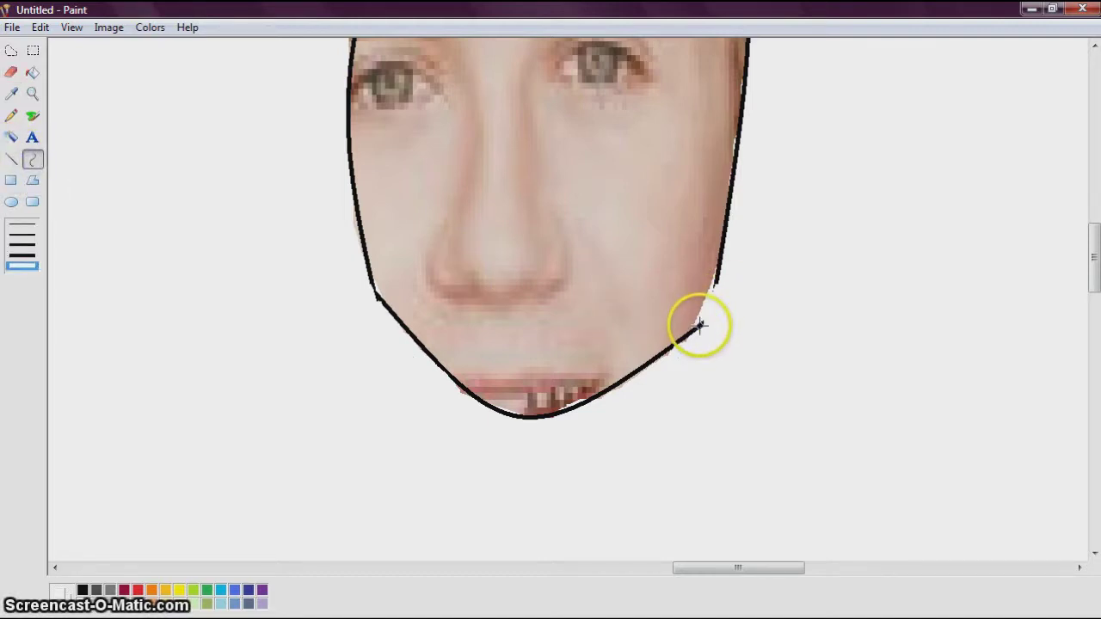
{"action": "left_click", "coordinate": [83, 591]}
{"action": "left_click_drag", "start_coordinate": [702, 325], "coordinate": [699, 314]}
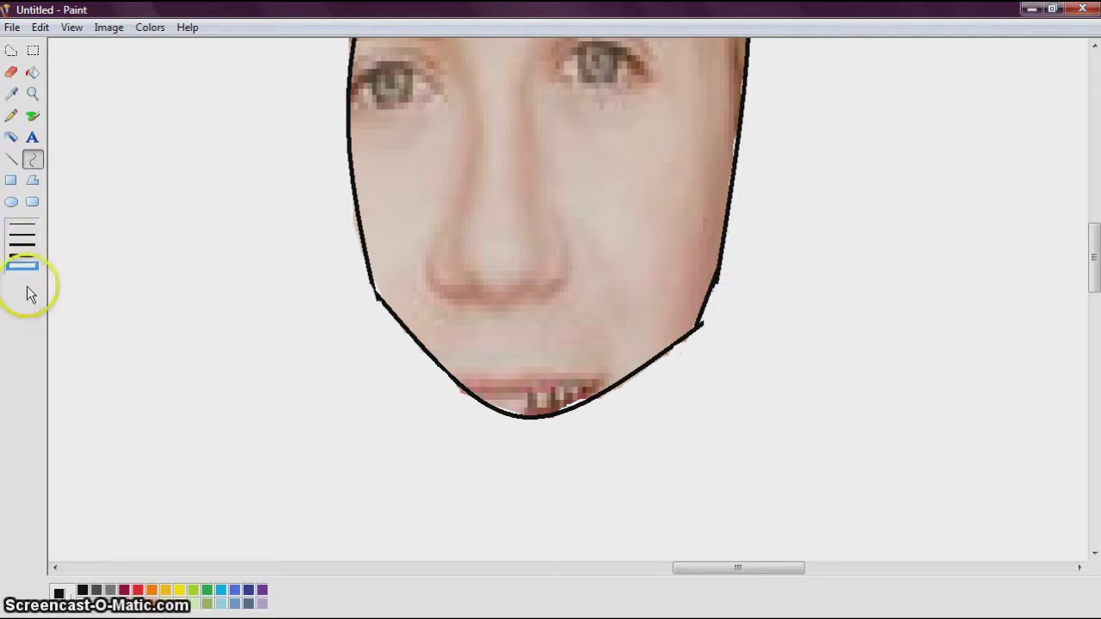
{"action": "left_click", "coordinate": [15, 161]}
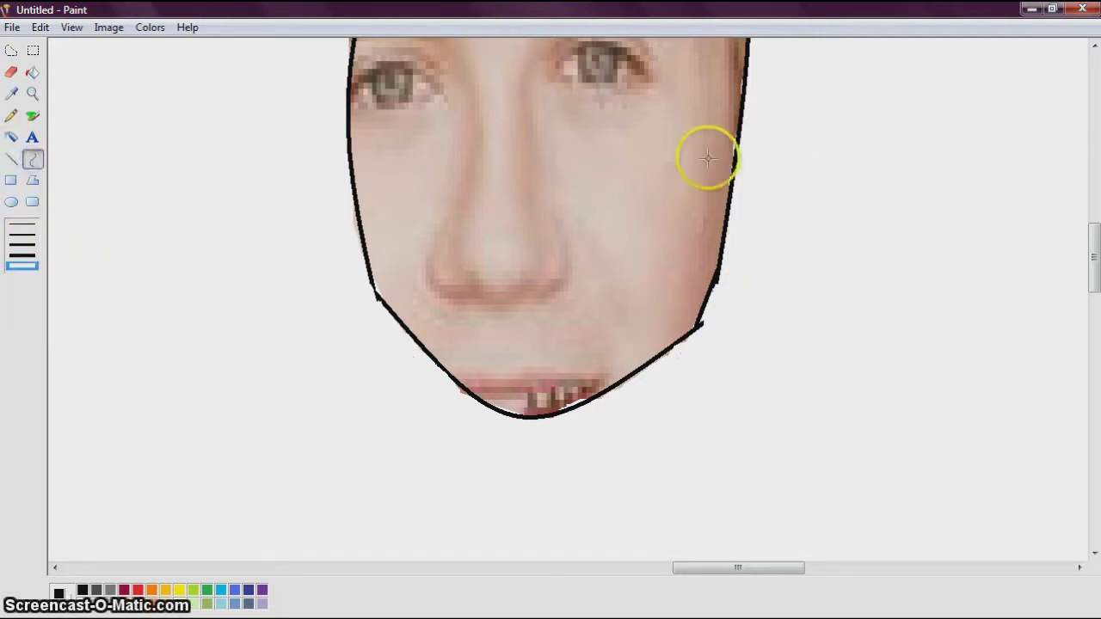
{"action": "left_click_drag", "start_coordinate": [734, 141], "coordinate": [732, 173]}
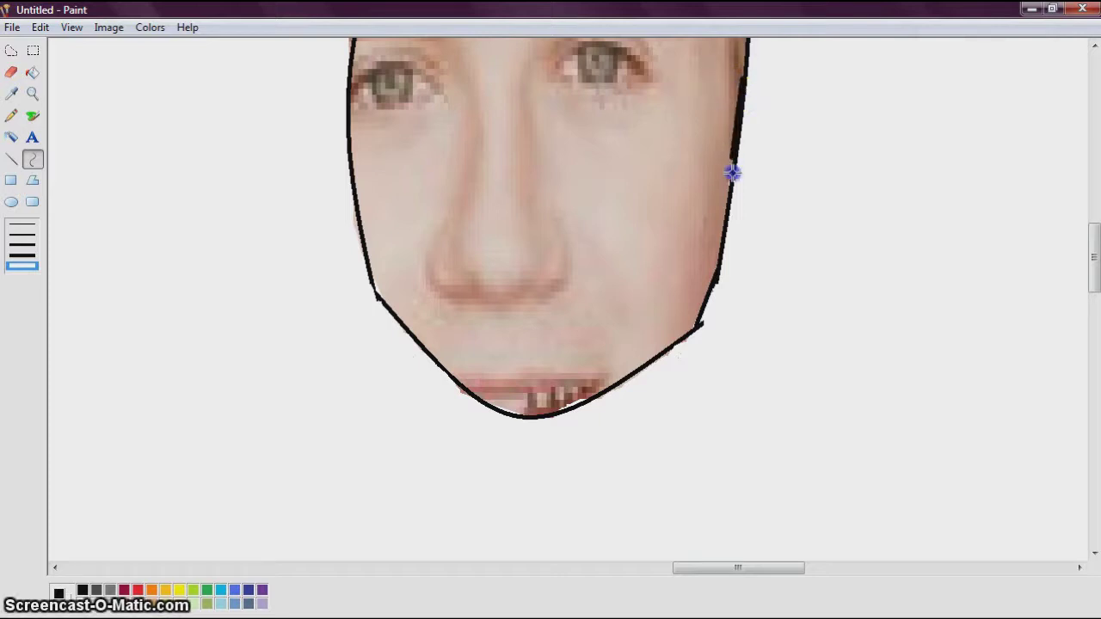
Erase the hair and the stray outline end that stick out beyond the black outline on the left side of the head.
{"action": "left_click_drag", "start_coordinate": [1093, 230], "coordinate": [1093, 178]}
{"action": "left_click", "coordinate": [699, 209]}
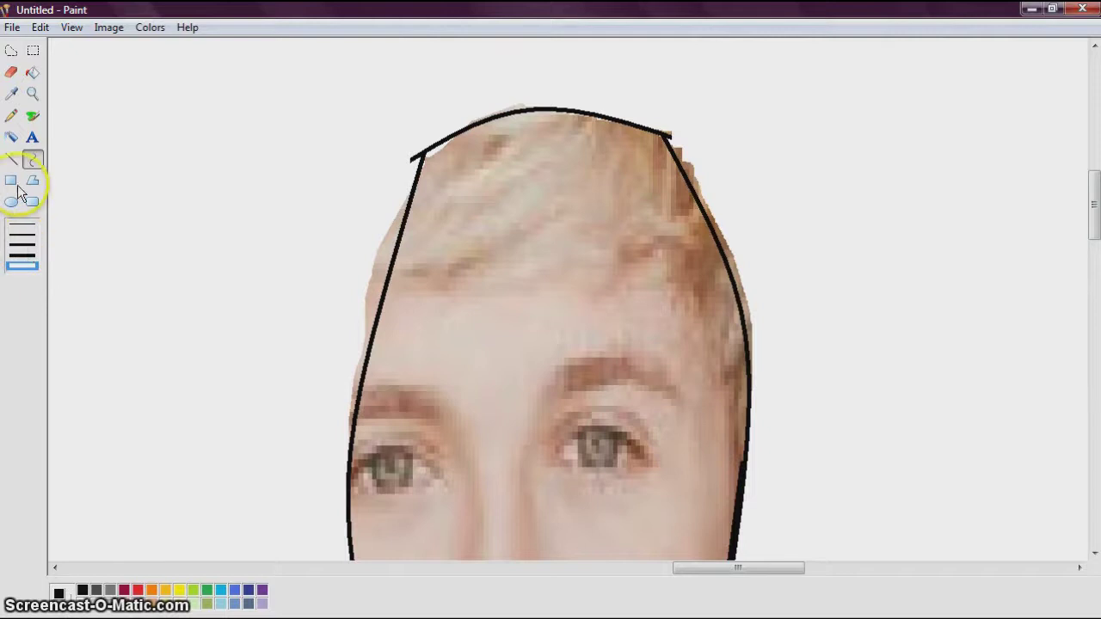
{"action": "left_click", "coordinate": [11, 72]}
{"action": "left_click_drag", "start_coordinate": [389, 197], "coordinate": [351, 361]}
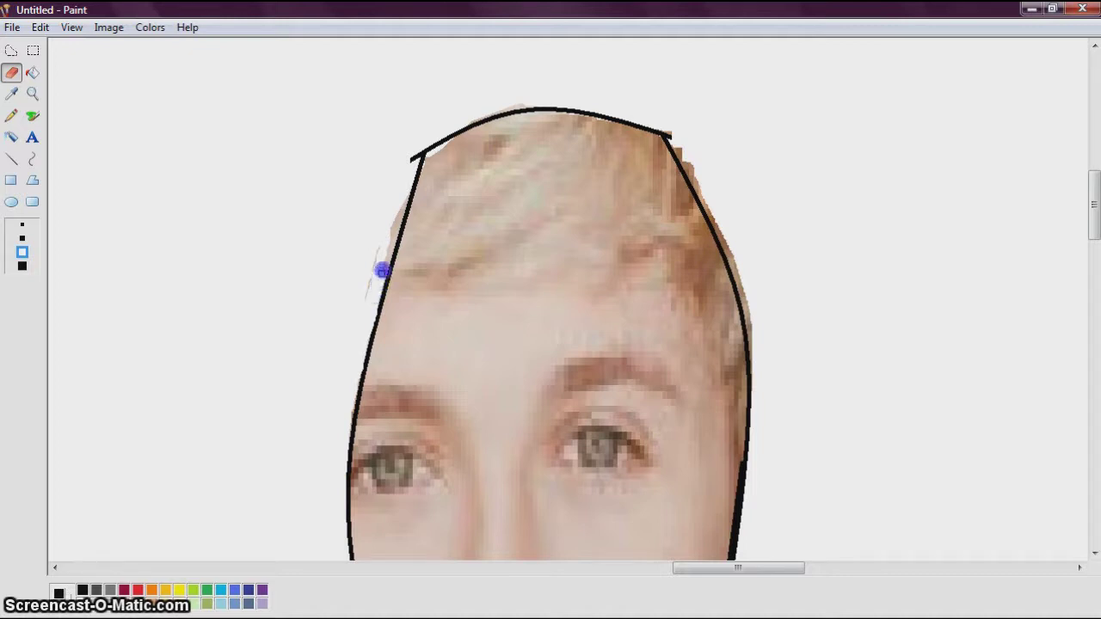
{"action": "mouse_move", "coordinate": [387, 253]}
{"action": "left_mouse_down"}
{"action": "mouse_move", "coordinate": [406, 193]}
{"action": "mouse_move", "coordinate": [363, 305]}
{"action": "left_mouse_up"}
{"action": "mouse_move", "coordinate": [401, 166]}
{"action": "left_mouse_down"}
{"action": "mouse_move", "coordinate": [402, 176]}
{"action": "mouse_move", "coordinate": [433, 127]}
{"action": "mouse_move", "coordinate": [467, 110]}
{"action": "left_mouse_up"}
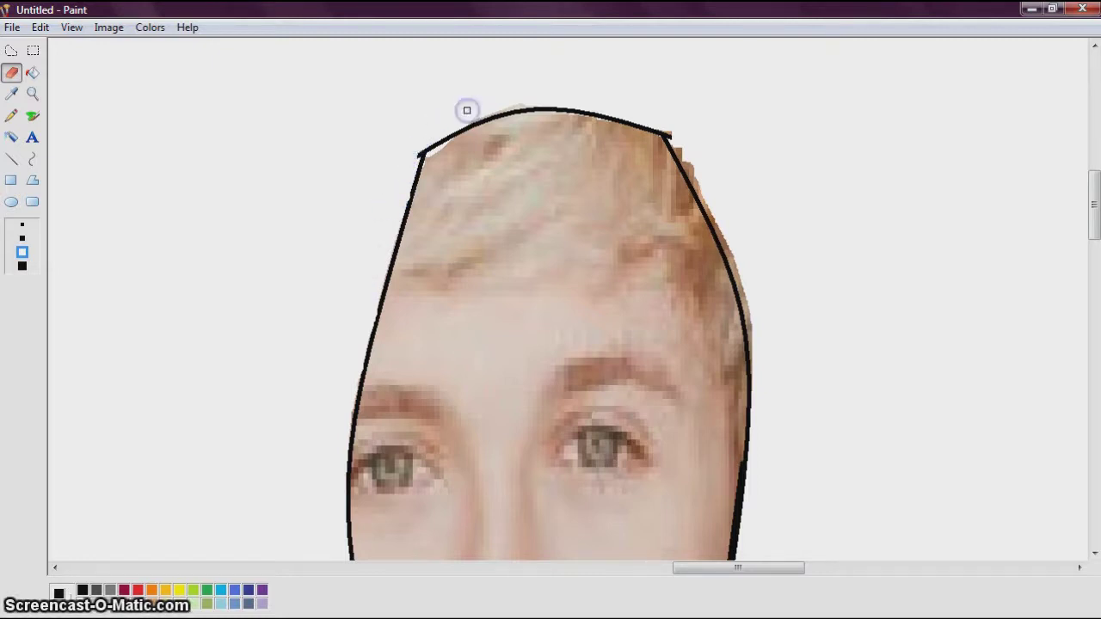
Erase the stray outline end and the hair that stick out beyond the black outline on the right side of the head.
{"action": "left_click_drag", "start_coordinate": [669, 130], "coordinate": [674, 121]}
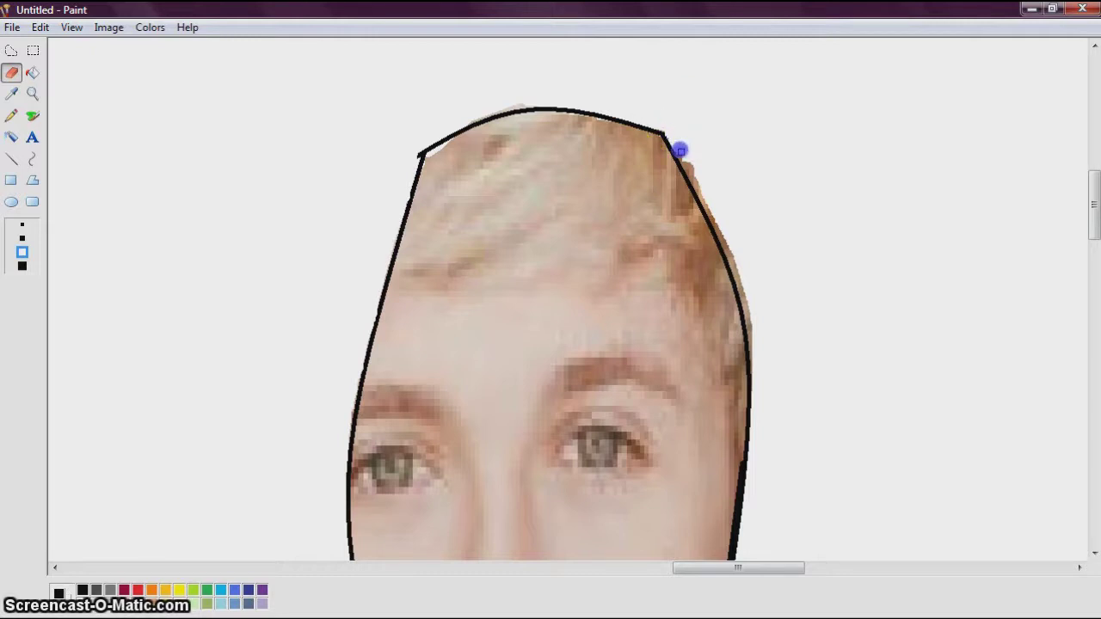
{"action": "left_click_drag", "start_coordinate": [688, 163], "coordinate": [705, 188]}
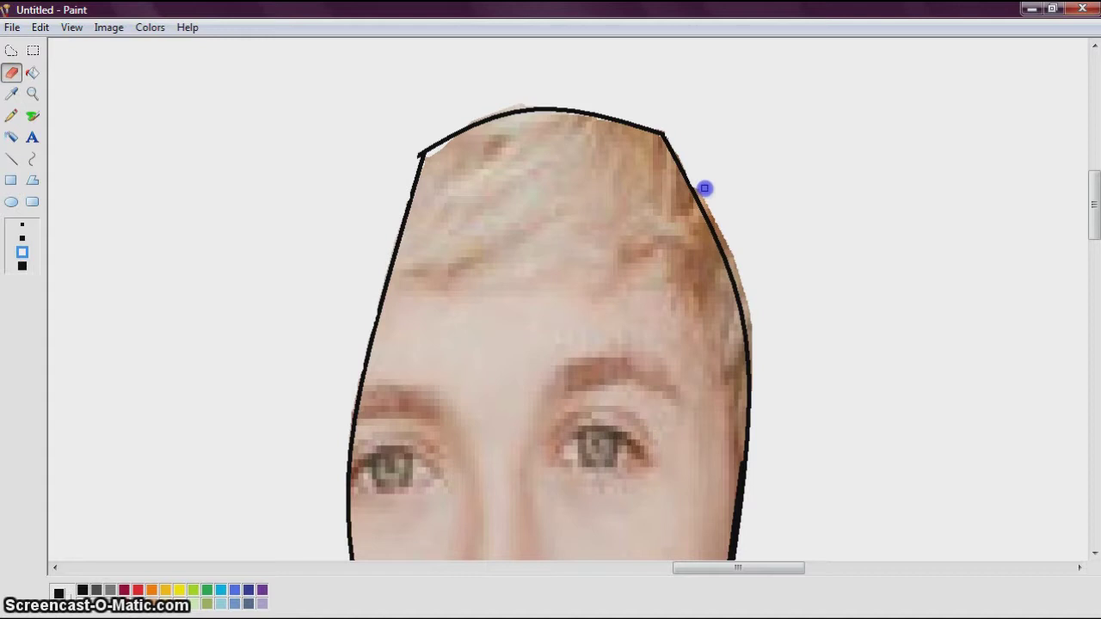
{"action": "mouse_move", "coordinate": [737, 257]}
{"action": "left_mouse_down"}
{"action": "mouse_move", "coordinate": [757, 346]}
{"action": "mouse_move", "coordinate": [741, 279]}
{"action": "left_mouse_up"}
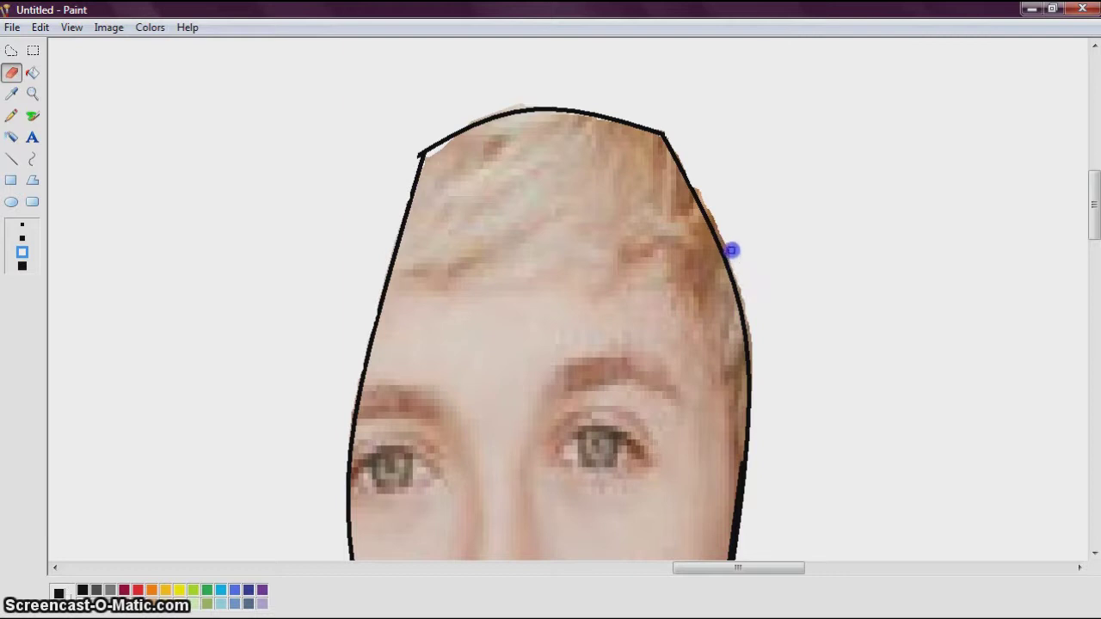
{"action": "left_click_drag", "start_coordinate": [717, 218], "coordinate": [696, 169]}
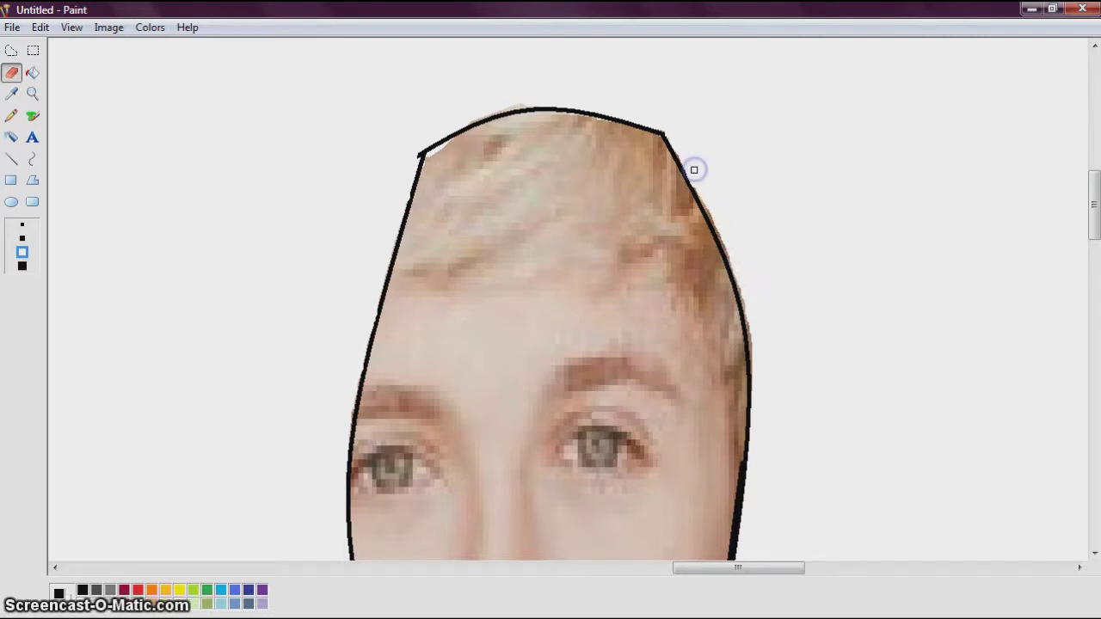
{"action": "left_click", "coordinate": [1097, 215]}
{"action": "left_click_drag", "start_coordinate": [1097, 215], "coordinate": [1097, 253]}
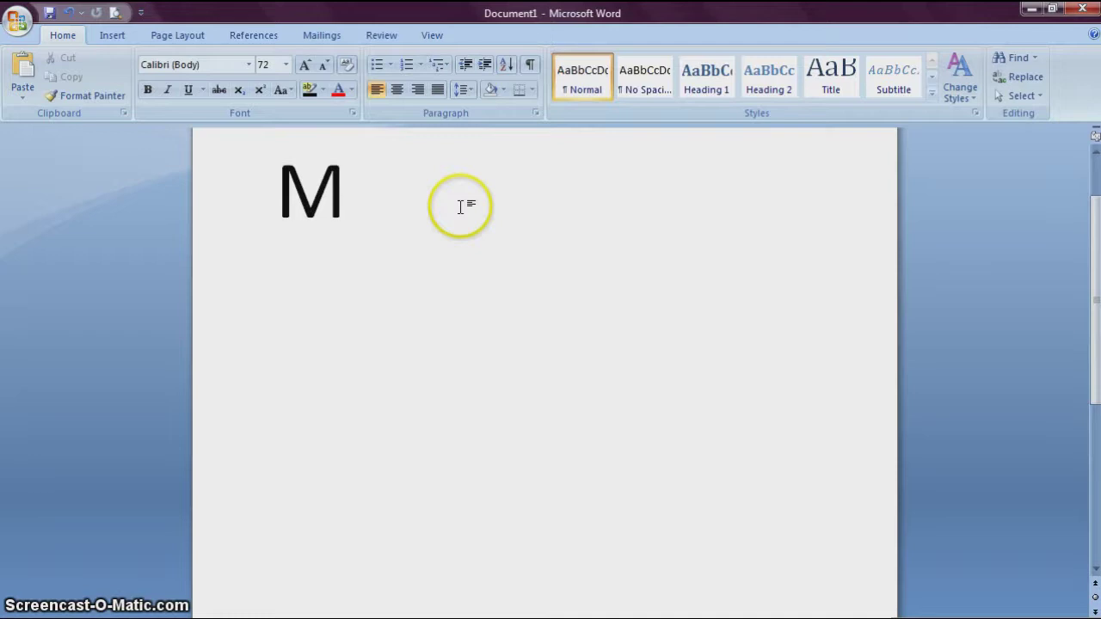
Switch to Word and replace the text with "I know it sucks" and "a little" on a second line.
{"action": "key", "text": "BackSpace"}
{"action": "type", "text": "i know i"}
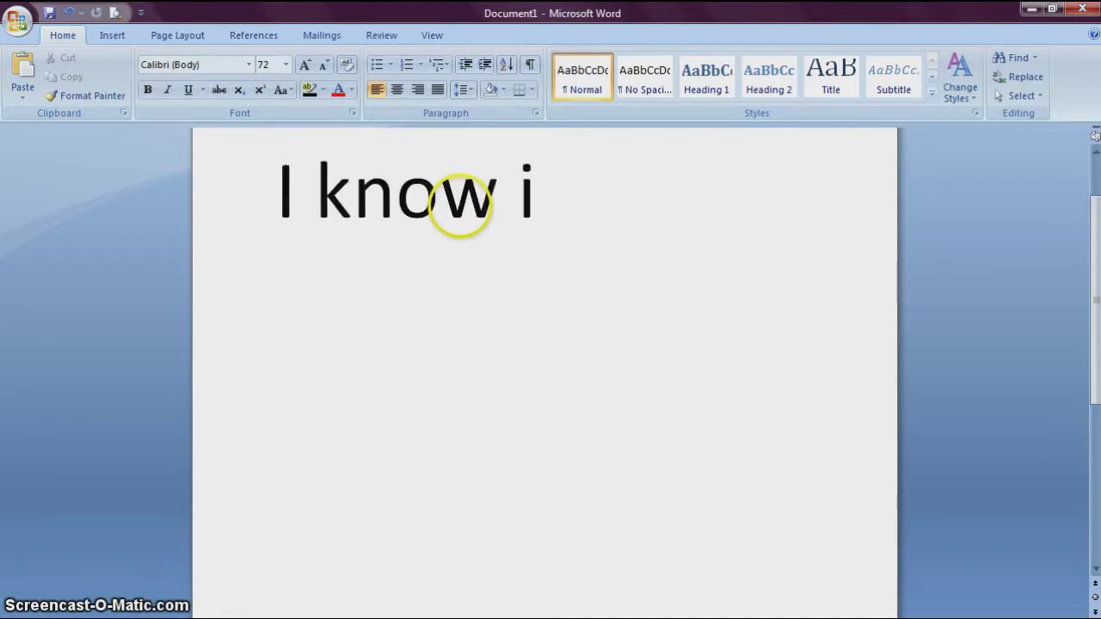
{"action": "type", "text": "t sucks a little"}
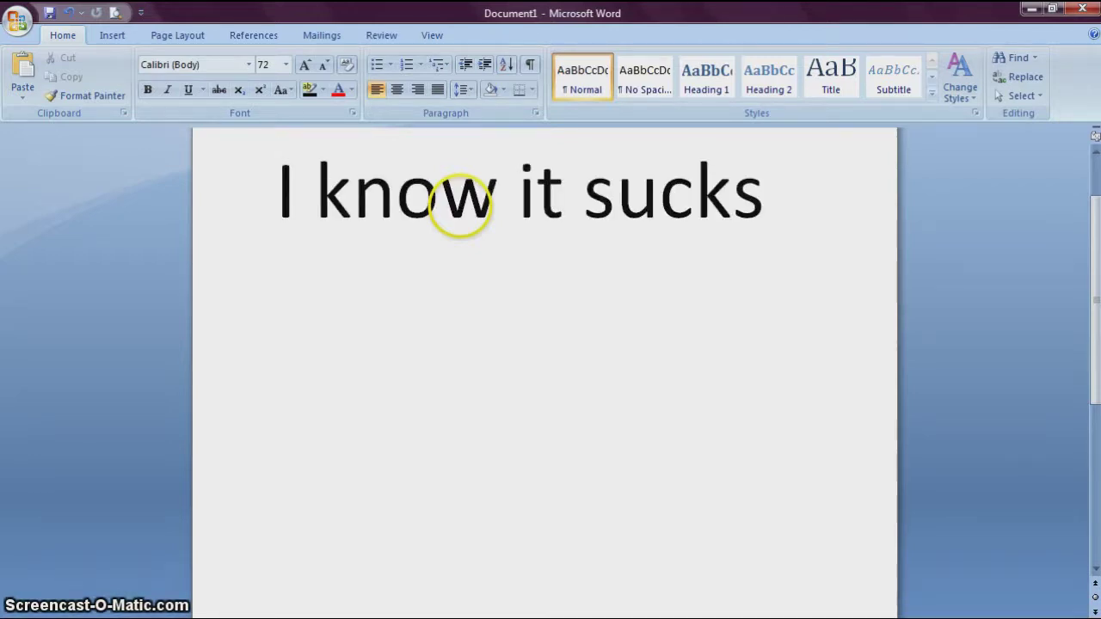
{"action": "key", "text": "Return"}
{"action": "type", "text": "a little"}
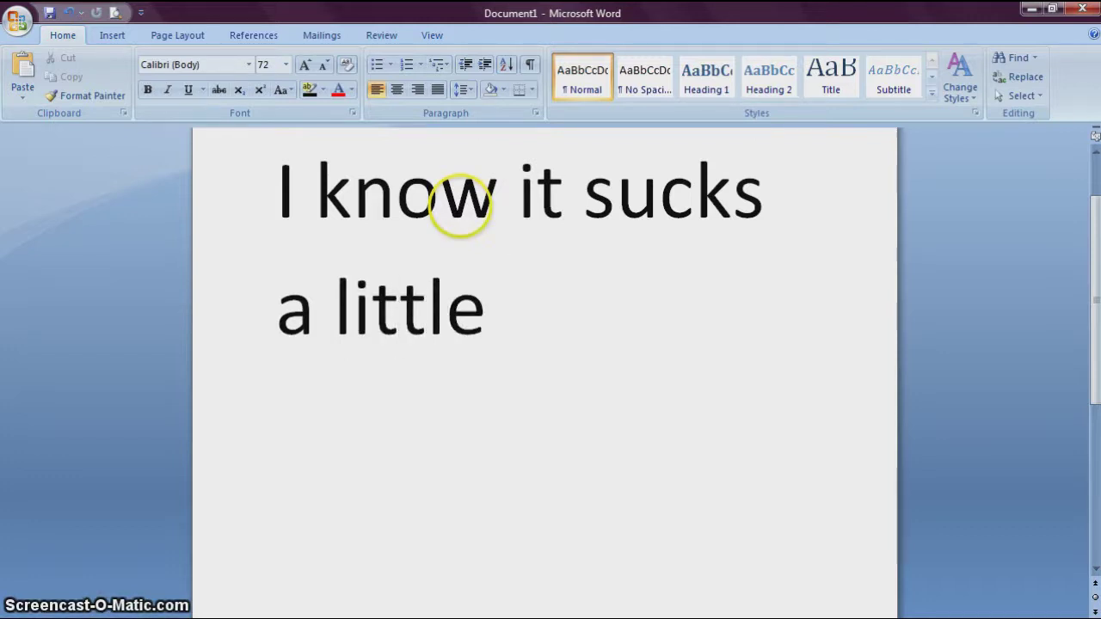
Change "little" to "lot" and continue the note with "Xd But YEAH I TRIED".
{"action": "key", "text": "BackSpace"}
{"action": "key", "text": "BackSpace"}
{"action": "key", "text": "BackSpace"}
{"action": "key", "text": "BackSpace"}
{"action": "key", "text": "BackSpace"}
{"action": "key", "text": "BackSpace"}
{"action": "type", "text": "lo"}
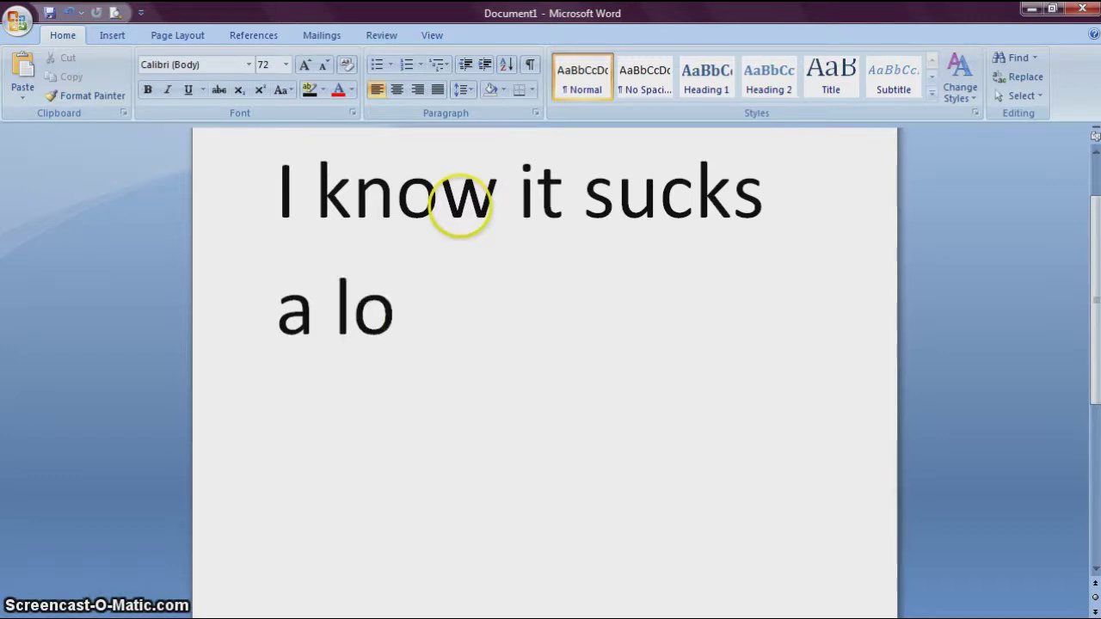
{"action": "type", "text": "t xd"}
{"action": "key", "text": "BackSpace"}
{"action": "type", "text": "D bUT "}
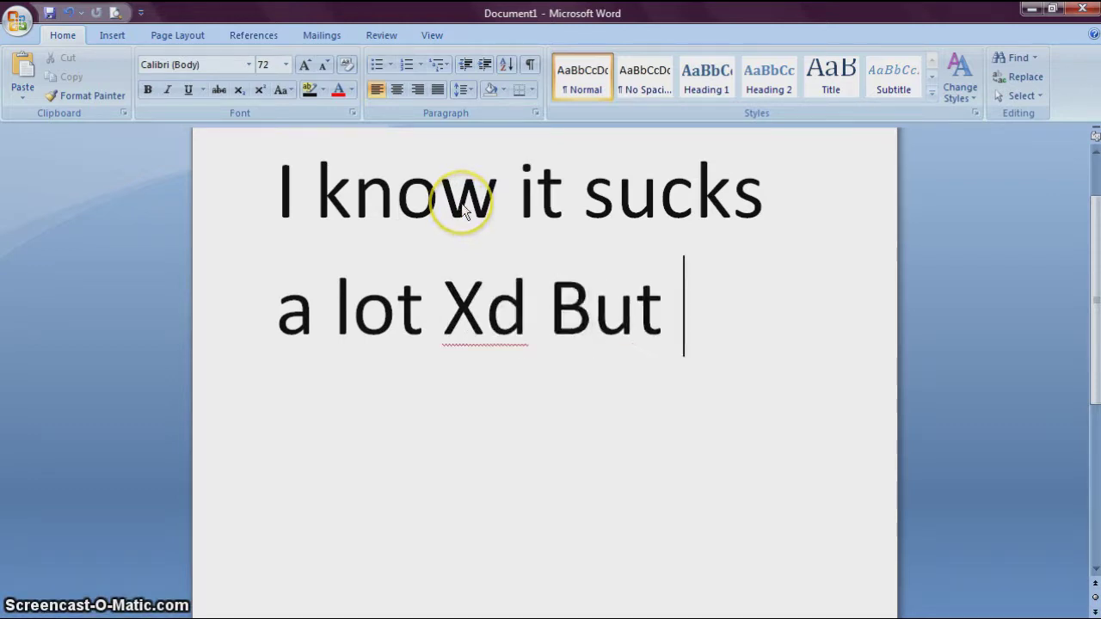
{"action": "type", "text": "YE"}
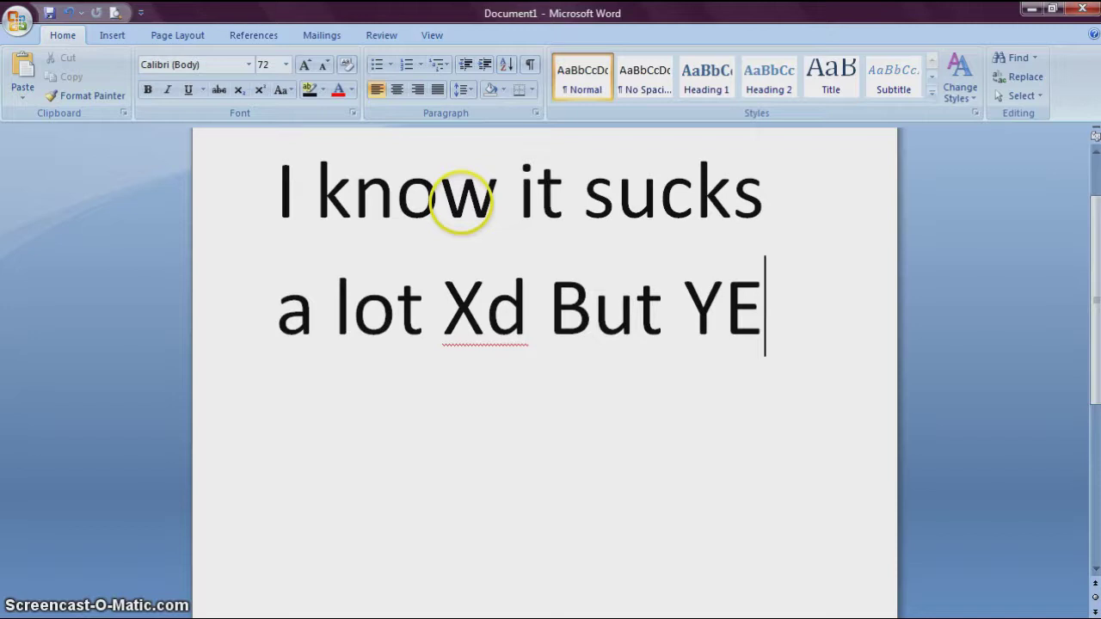
{"action": "type", "text": "AJ"}
{"action": "key", "text": "BackSpace"}
{"action": "type", "text": "H"}
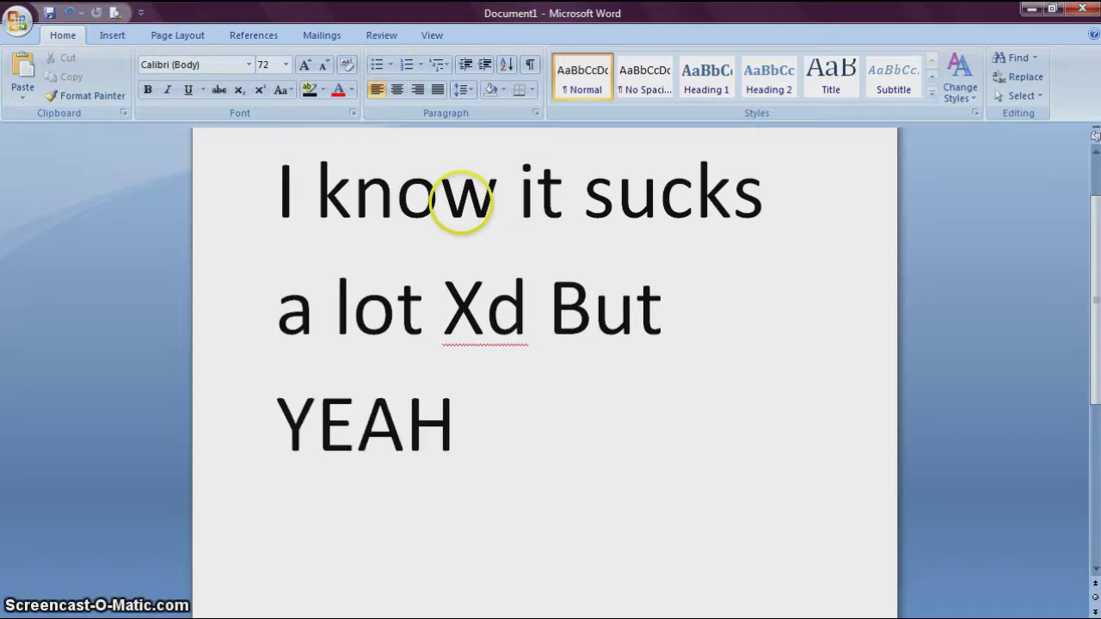
{"action": "type", "text": " I TRIED"}
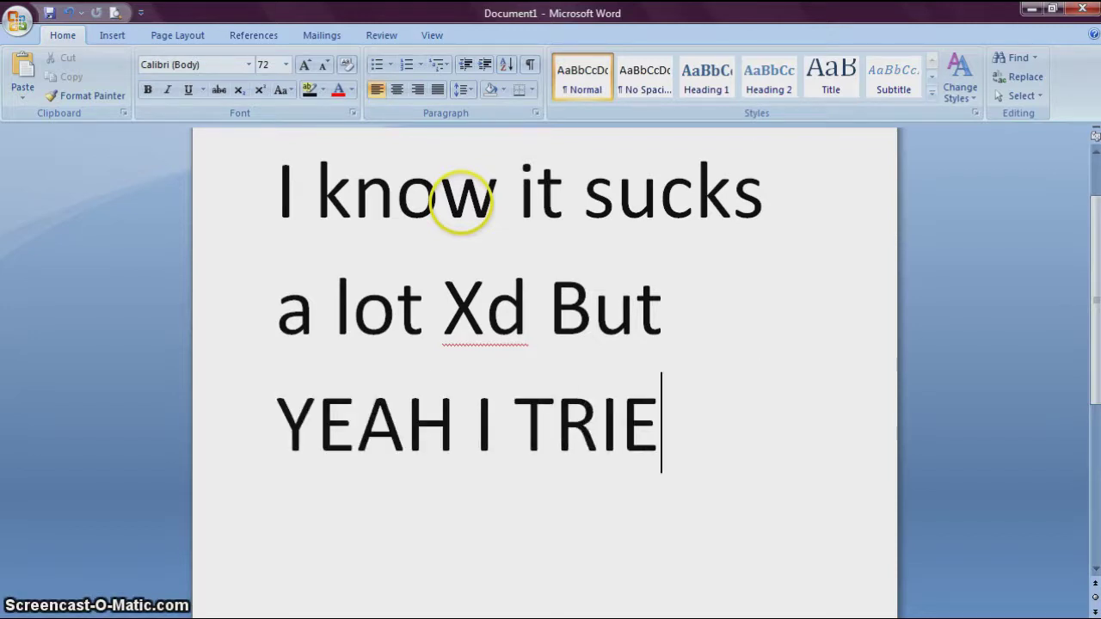
Delete the whole note from the Word document.
{"action": "key", "text": "BackSpace"}
{"action": "key", "text": "BackSpace"}
{"action": "key", "text": "BackSpace"}
{"action": "key", "text": "BackSpace"}
{"action": "key", "text": "BackSpace"}
{"action": "key", "text": "BackSpace"}
{"action": "key", "text": "BackSpace"}
{"action": "key", "text": "BackSpace"}
{"action": "key", "text": "BackSpace"}
{"action": "key", "text": "BackSpace"}
{"action": "key", "text": "BackSpace"}
{"action": "key", "text": "BackSpace"}
{"action": "key", "text": "BackSpace"}
{"action": "key", "text": "BackSpace"}
{"action": "key", "text": "BackSpace"}
{"action": "key", "text": "BackSpace"}
{"action": "key", "text": "BackSpace"}
{"action": "key", "text": "BackSpace"}
{"action": "key", "text": "BackSpace"}
{"action": "key", "text": "BackSpace"}
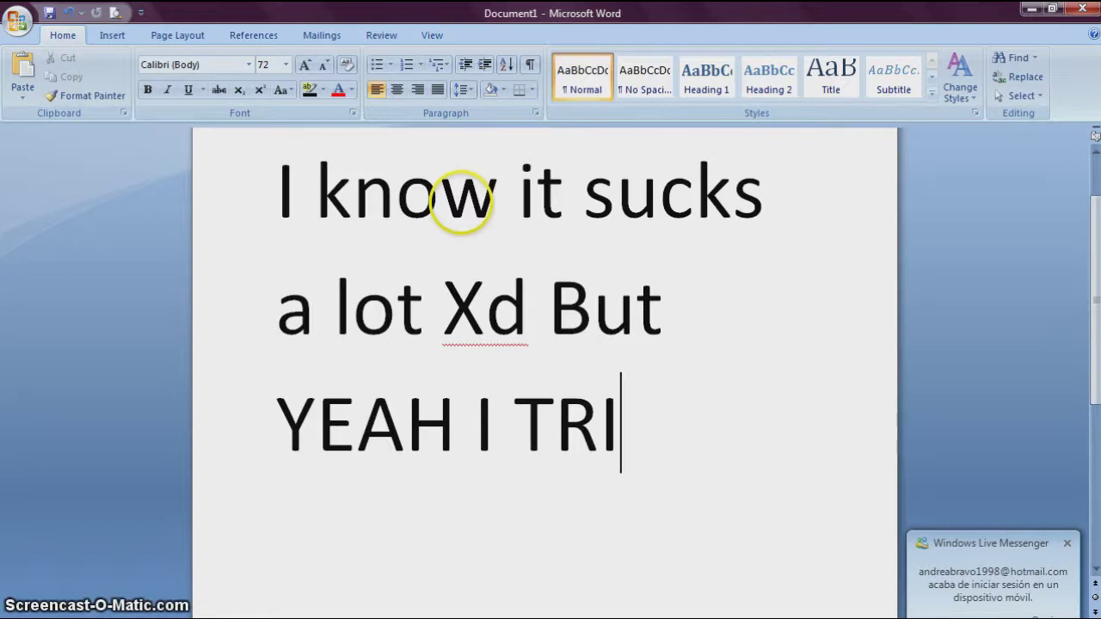
{"action": "key", "text": "BackSpace"}
{"action": "key", "text": "BackSpace"}
{"action": "key", "text": "BackSpace"}
{"action": "key", "text": "BackSpace"}
{"action": "key", "text": "BackSpace"}
{"action": "key", "text": "BackSpace"}
{"action": "key", "text": "BackSpace"}
{"action": "key", "text": "BackSpace"}
{"action": "key", "text": "BackSpace"}
{"action": "key", "text": "BackSpace"}
{"action": "key", "text": "BackSpace"}
{"action": "key", "text": "BackSpace"}
{"action": "key", "text": "BackSpace"}
{"action": "key", "text": "BackSpace"}
{"action": "key", "text": "BackSpace"}
{"action": "key", "text": "BackSpace"}
{"action": "key", "text": "BackSpace"}
{"action": "key", "text": "BackSpace"}
{"action": "key", "text": "BackSpace"}
{"action": "key", "text": "BackSpace"}
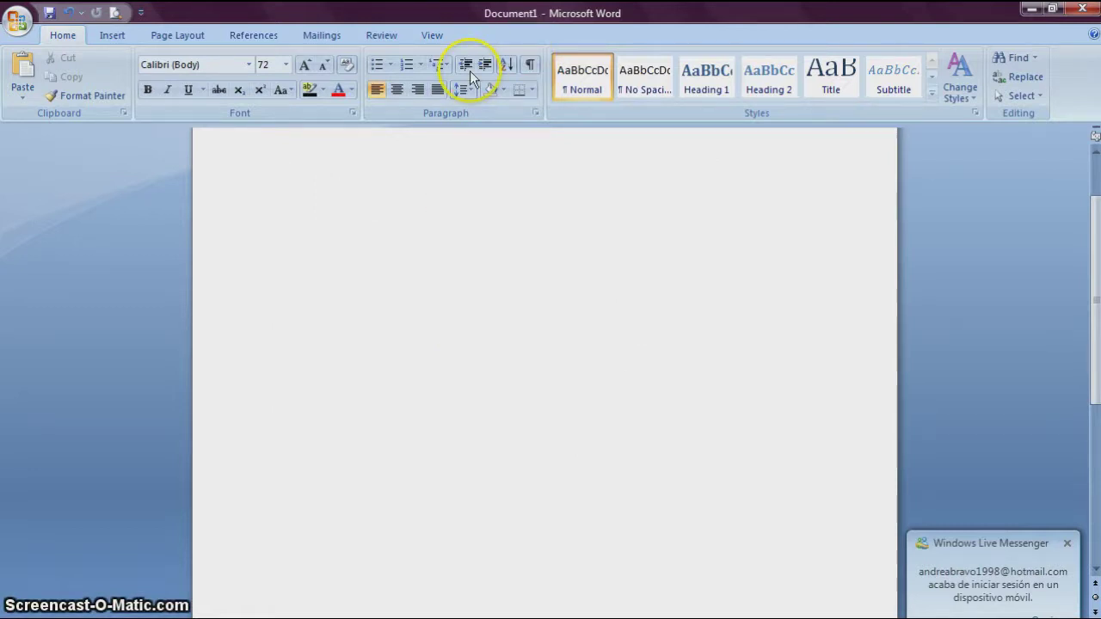
Switch back to Paint and move the outlined face into the gap between the F and the R as the letter O.
{"action": "key", "text": "alt+Tab"}
{"action": "left_click", "coordinate": [356, 369]}
{"action": "left_click", "coordinate": [27, 146]}
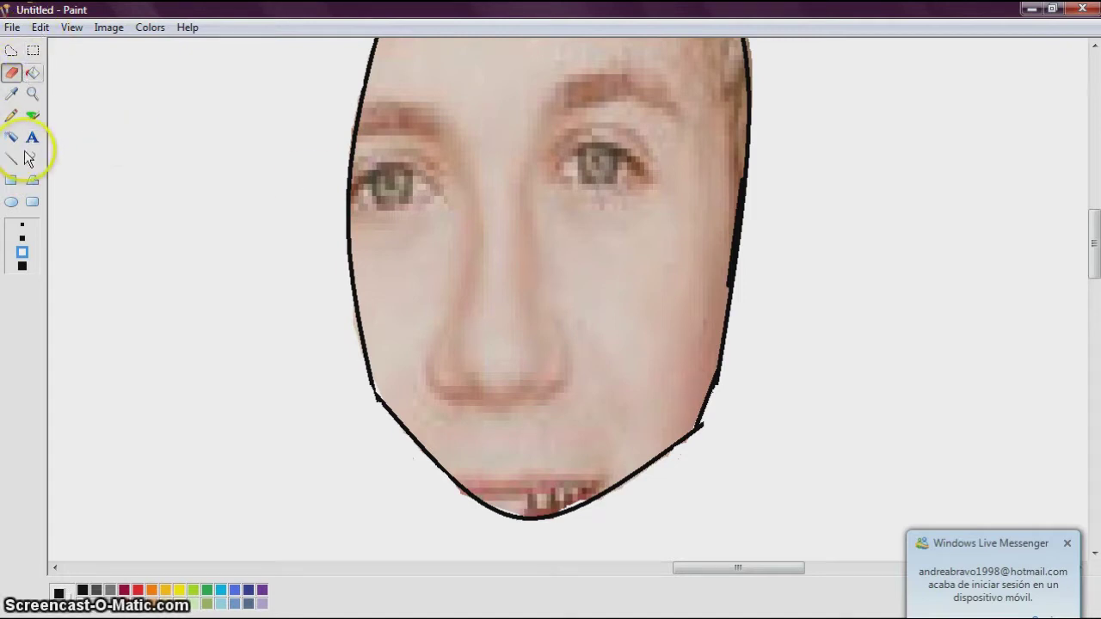
{"action": "left_click", "coordinate": [32, 94]}
{"action": "left_click", "coordinate": [26, 245]}
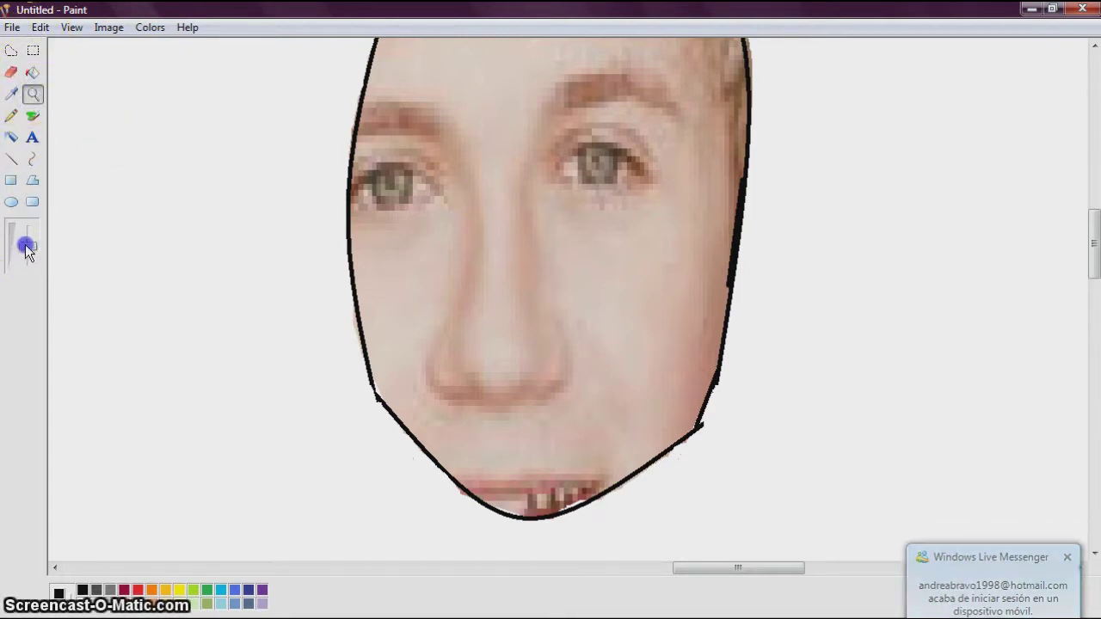
{"action": "left_click", "coordinate": [22, 269]}
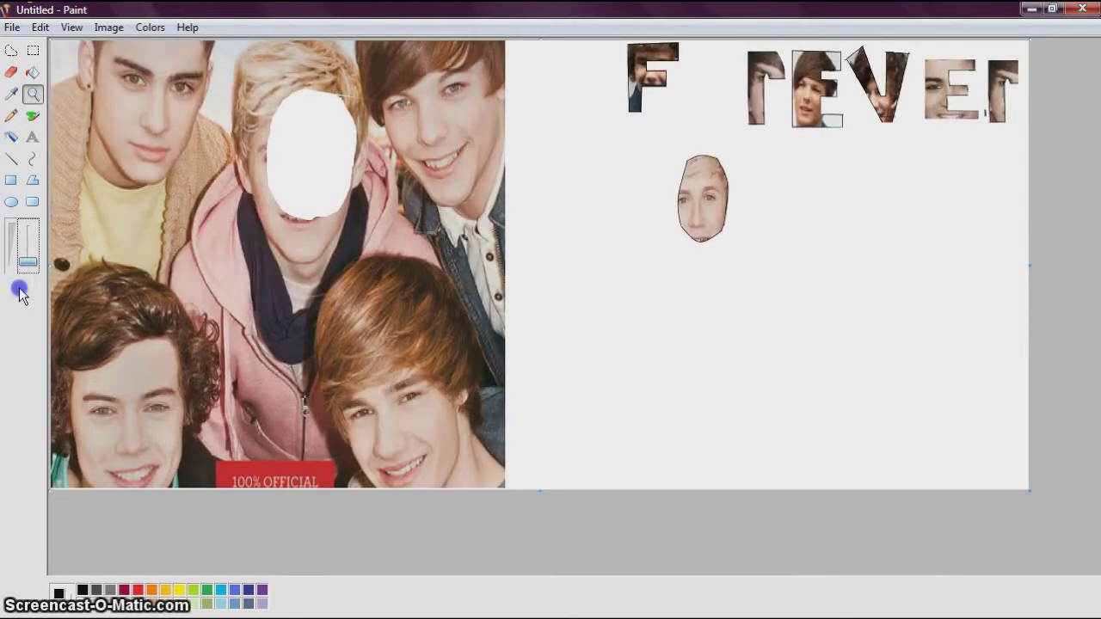
{"action": "left_click", "coordinate": [20, 292]}
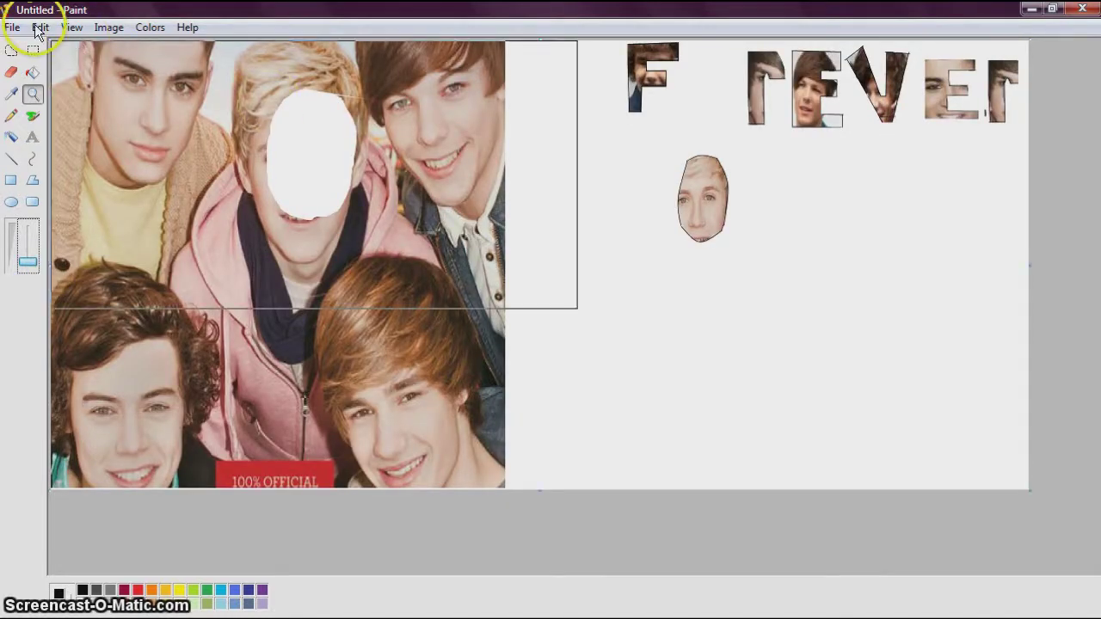
{"action": "left_click", "coordinate": [33, 52]}
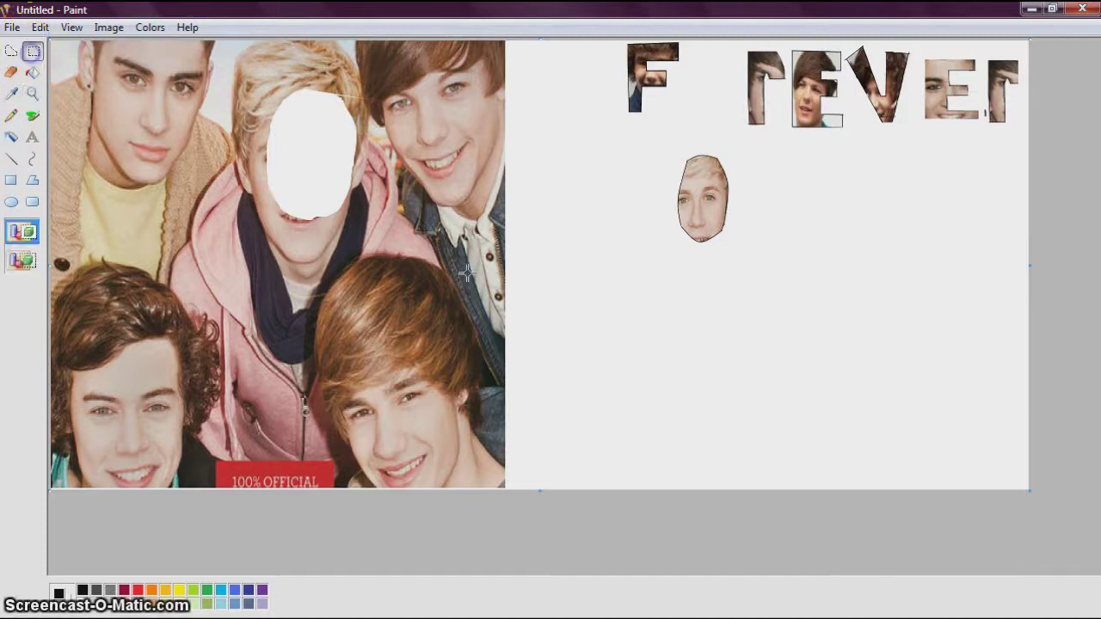
{"action": "left_click", "coordinate": [677, 151]}
{"action": "left_click_drag", "start_coordinate": [678, 151], "coordinate": [715, 209]}
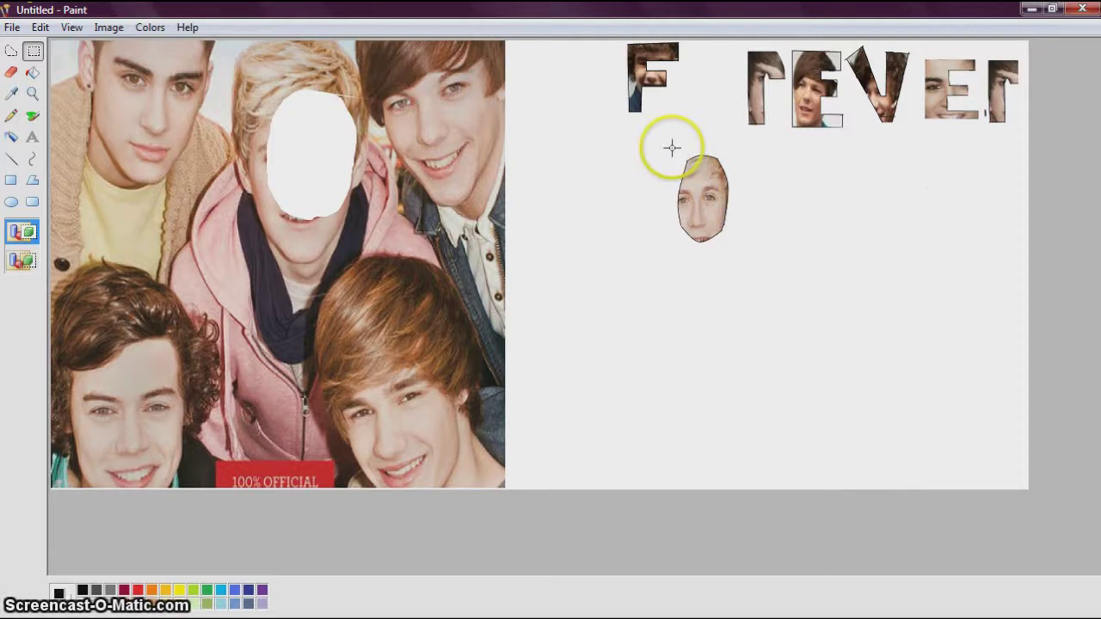
{"action": "mouse_move", "coordinate": [678, 157]}
{"action": "left_mouse_down"}
{"action": "mouse_move", "coordinate": [710, 207]}
{"action": "mouse_move", "coordinate": [676, 162]}
{"action": "left_mouse_up"}
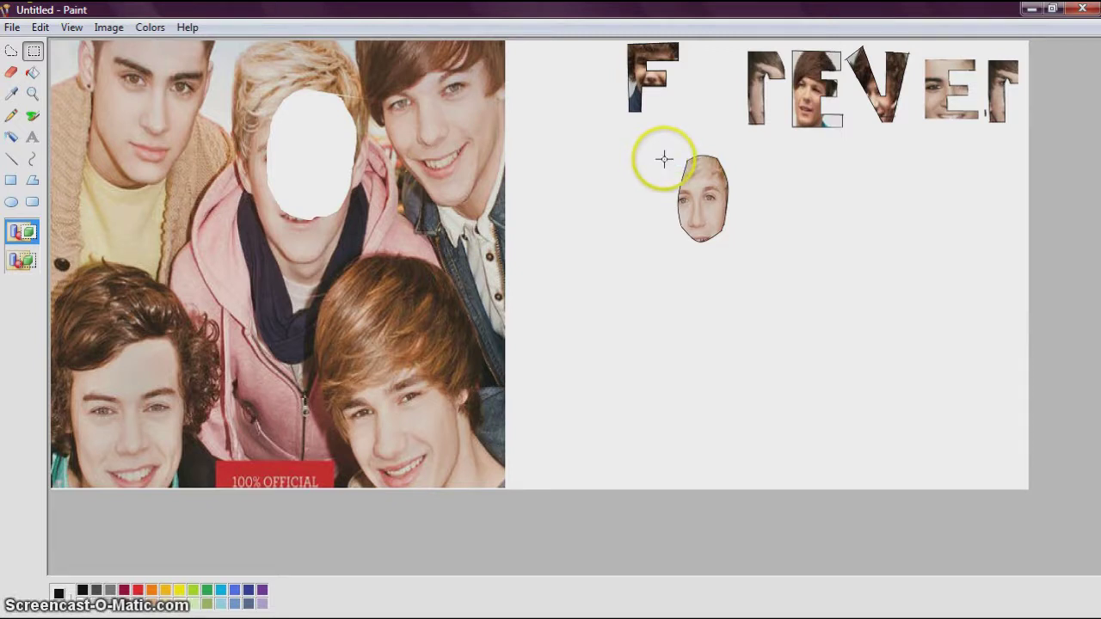
{"action": "left_click", "coordinate": [703, 185]}
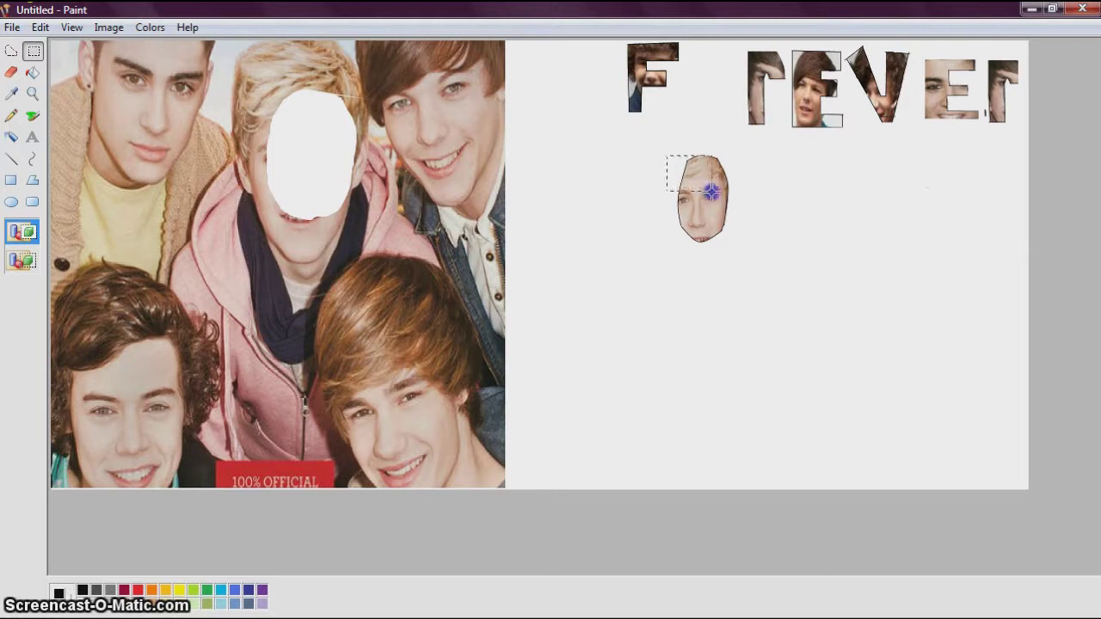
{"action": "left_click_drag", "start_coordinate": [741, 212], "coordinate": [707, 143]}
{"action": "left_click_drag", "start_coordinate": [714, 215], "coordinate": [725, 104]}
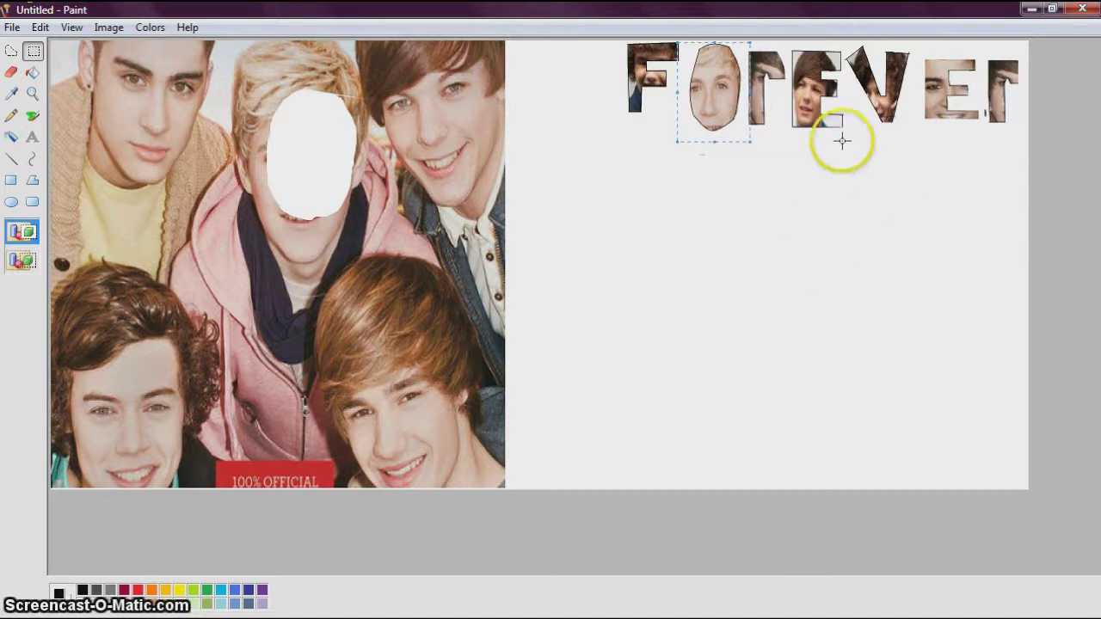
Make the second E of the banner word slightly taller and narrower, and place it close to the V.
{"action": "left_click_drag", "start_coordinate": [919, 54], "coordinate": [982, 133]}
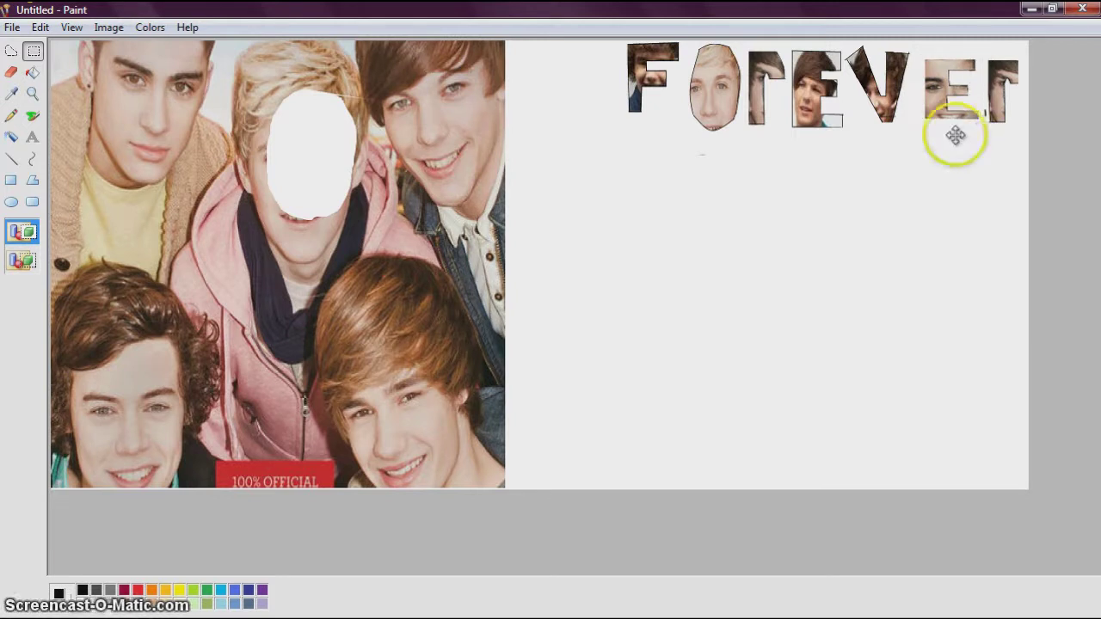
{"action": "mouse_move", "coordinate": [951, 136]}
{"action": "left_mouse_down"}
{"action": "mouse_move", "coordinate": [949, 123]}
{"action": "mouse_move", "coordinate": [952, 144]}
{"action": "left_mouse_up"}
{"action": "left_click_drag", "start_coordinate": [984, 90], "coordinate": [943, 98]}
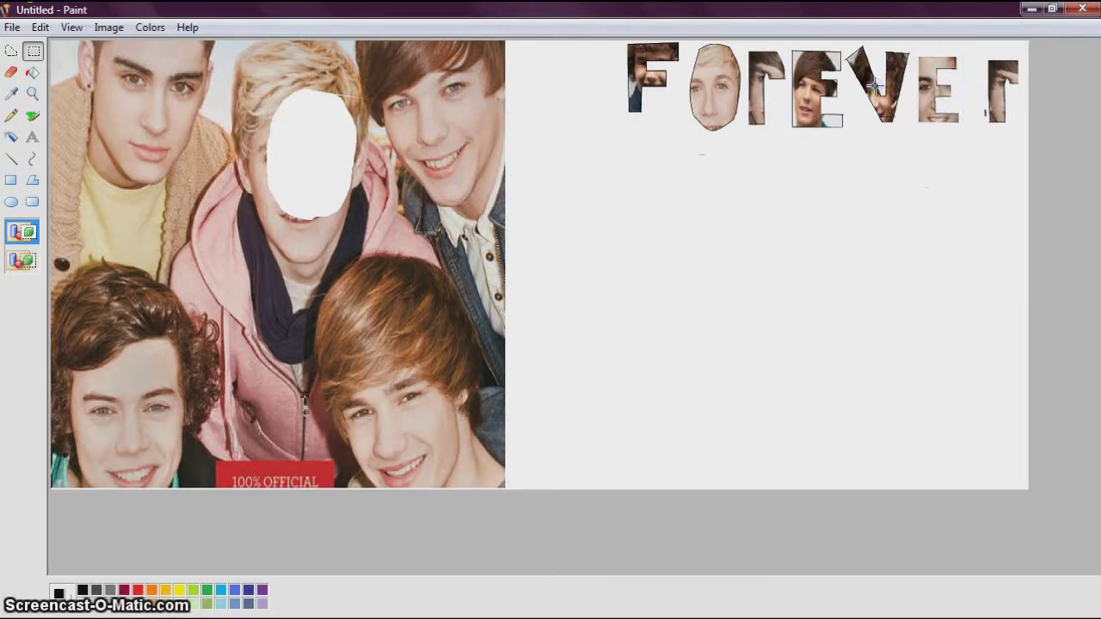
Move the F of the banner word slightly closer to the O.
{"action": "left_click", "coordinate": [627, 49]}
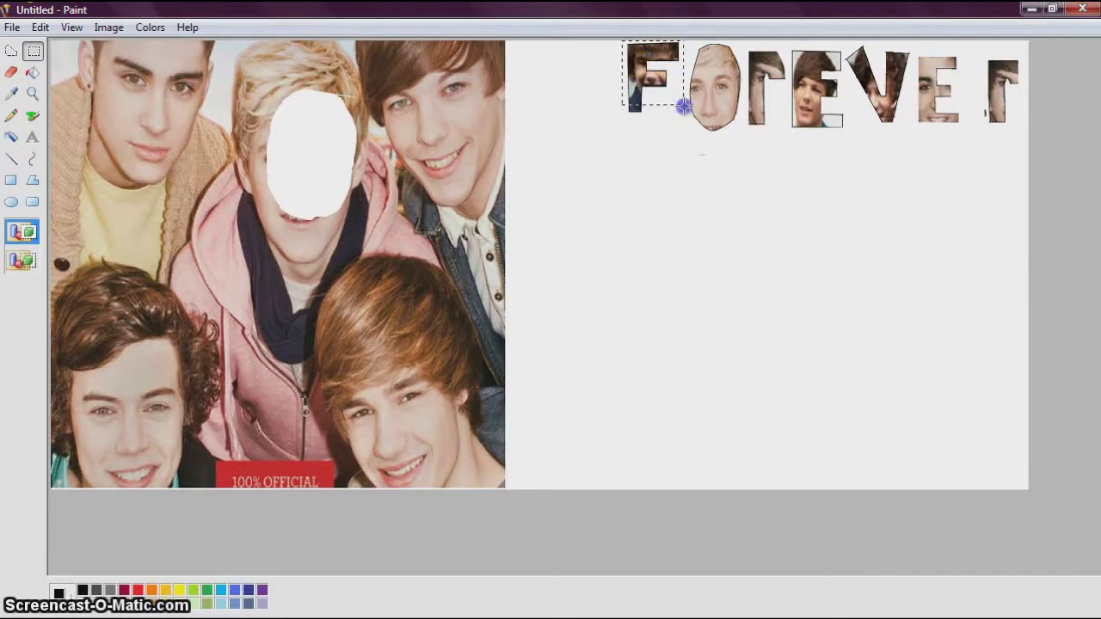
{"action": "left_click_drag", "start_coordinate": [680, 116], "coordinate": [682, 112]}
{"action": "left_click", "coordinate": [652, 78]}
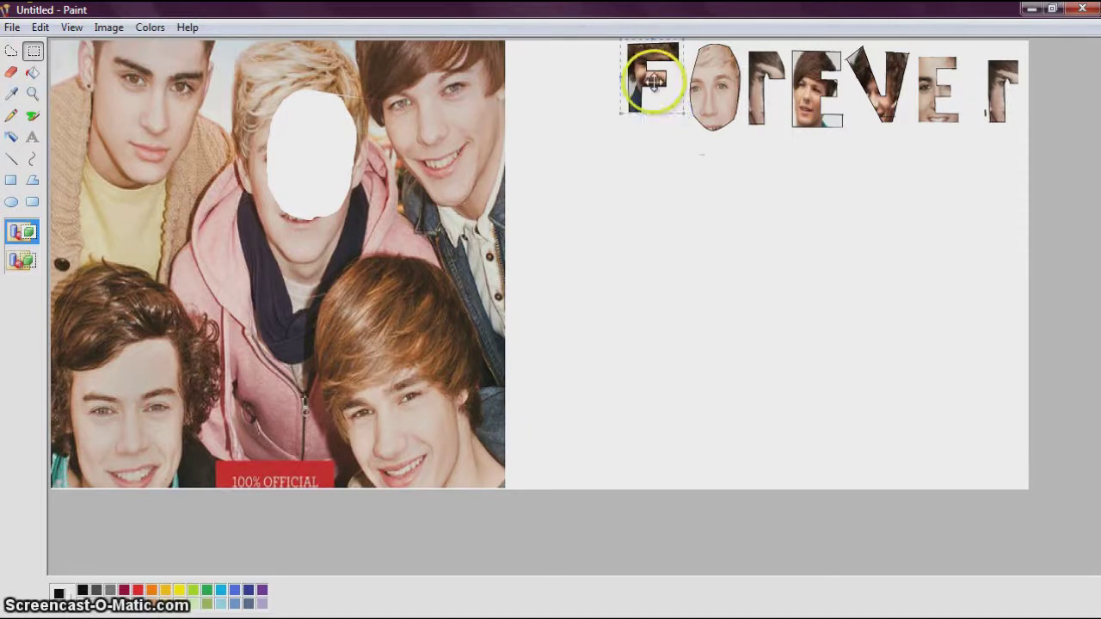
{"action": "left_click_drag", "start_coordinate": [655, 82], "coordinate": [659, 82]}
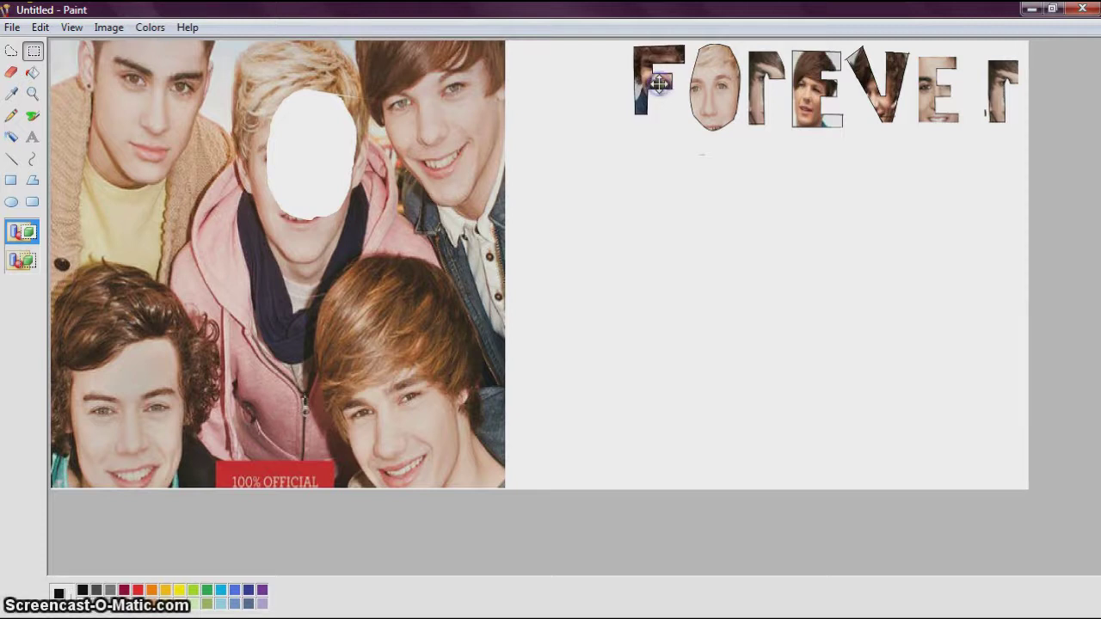
Clear the final R of the banner word, including the leftover sliver at its edge.
{"action": "left_click_drag", "start_coordinate": [969, 51], "coordinate": [979, 97]}
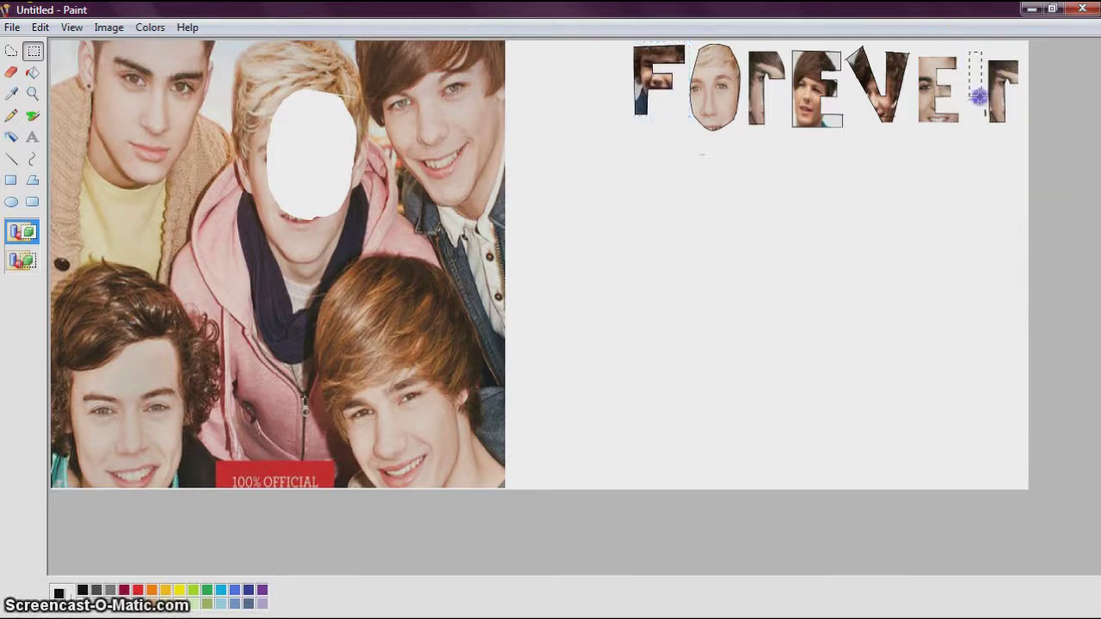
{"action": "left_click", "coordinate": [1015, 126]}
{"action": "left_click_drag", "start_coordinate": [1016, 126], "coordinate": [966, 51]}
{"action": "right_click", "coordinate": [990, 78]}
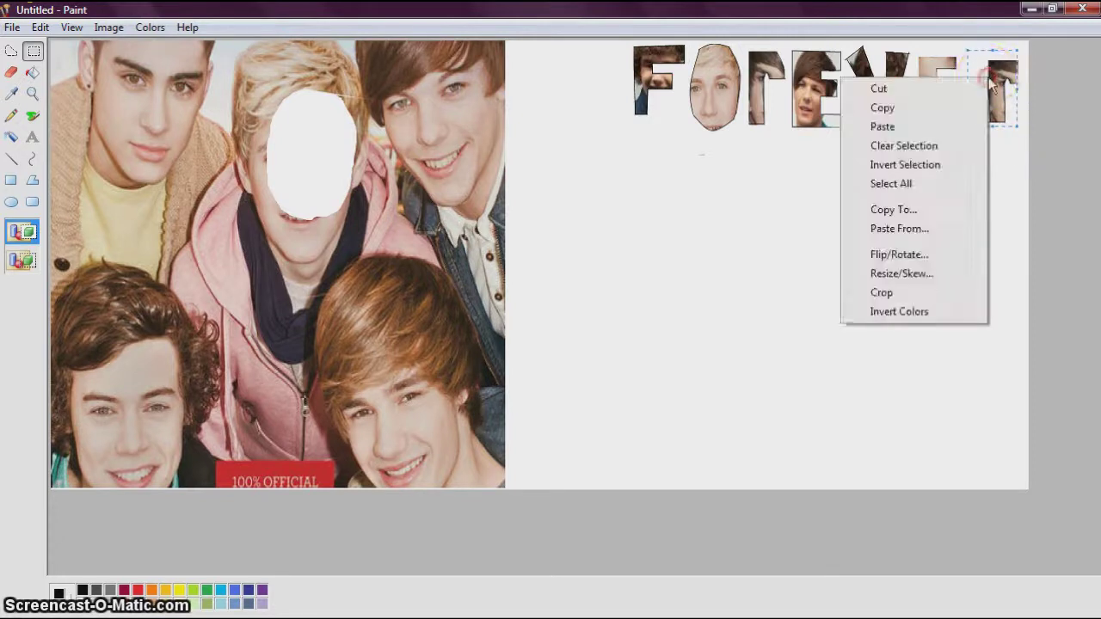
{"action": "left_click", "coordinate": [927, 154]}
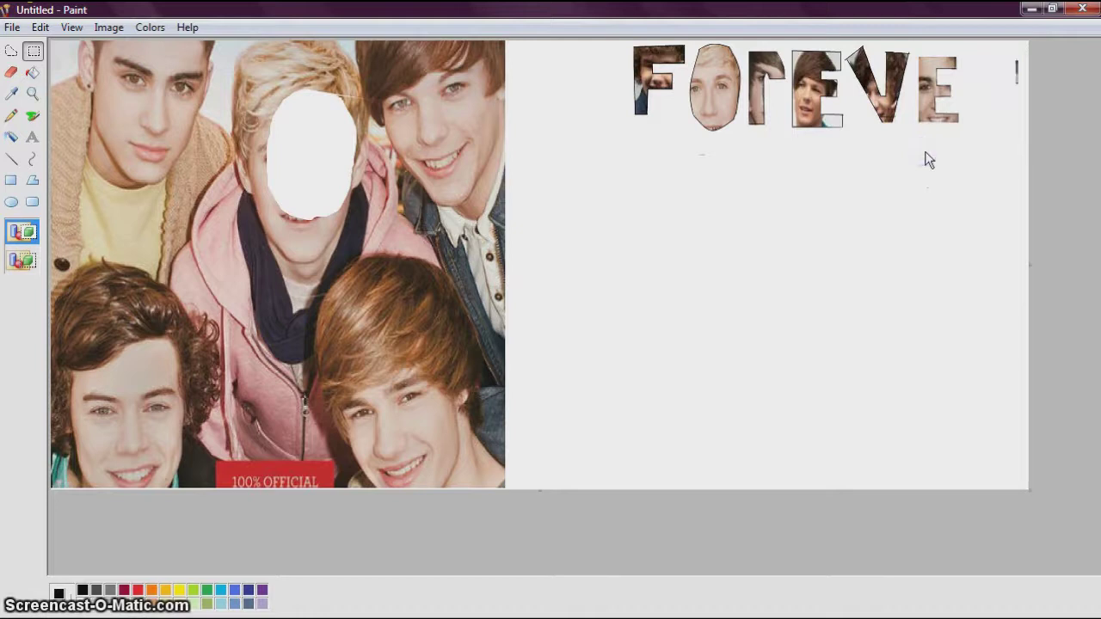
{"action": "left_click_drag", "start_coordinate": [1014, 55], "coordinate": [1021, 71]}
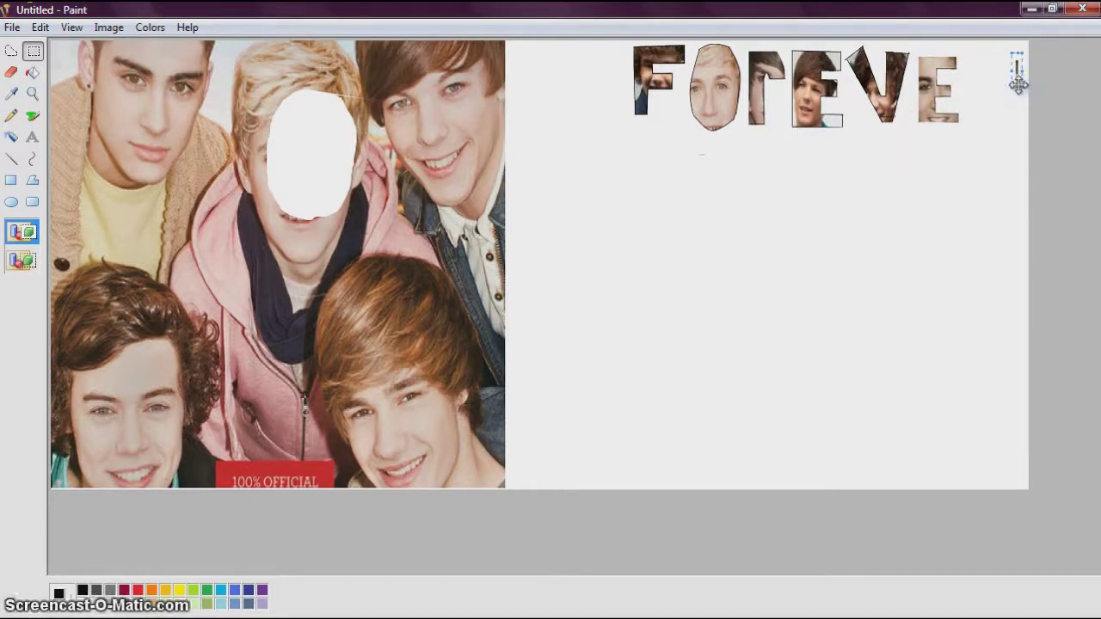
{"action": "right_click", "coordinate": [1019, 84]}
{"action": "left_click", "coordinate": [980, 154]}
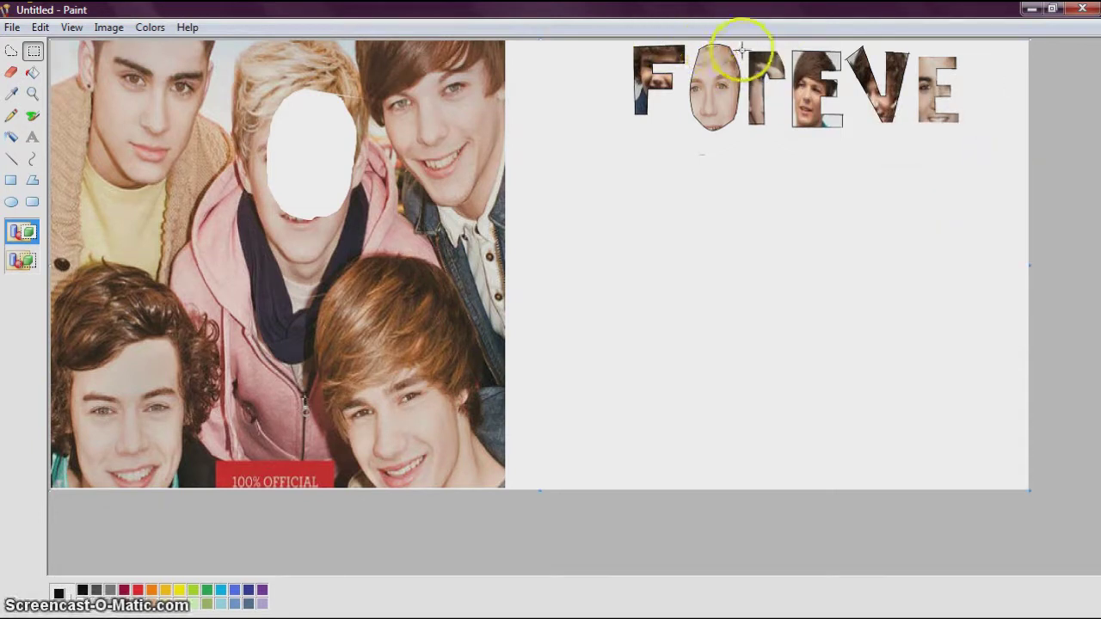
Copy the first R of the banner word and place the duplicate after the second E as the final R.
{"action": "left_click_drag", "start_coordinate": [742, 44], "coordinate": [788, 127]}
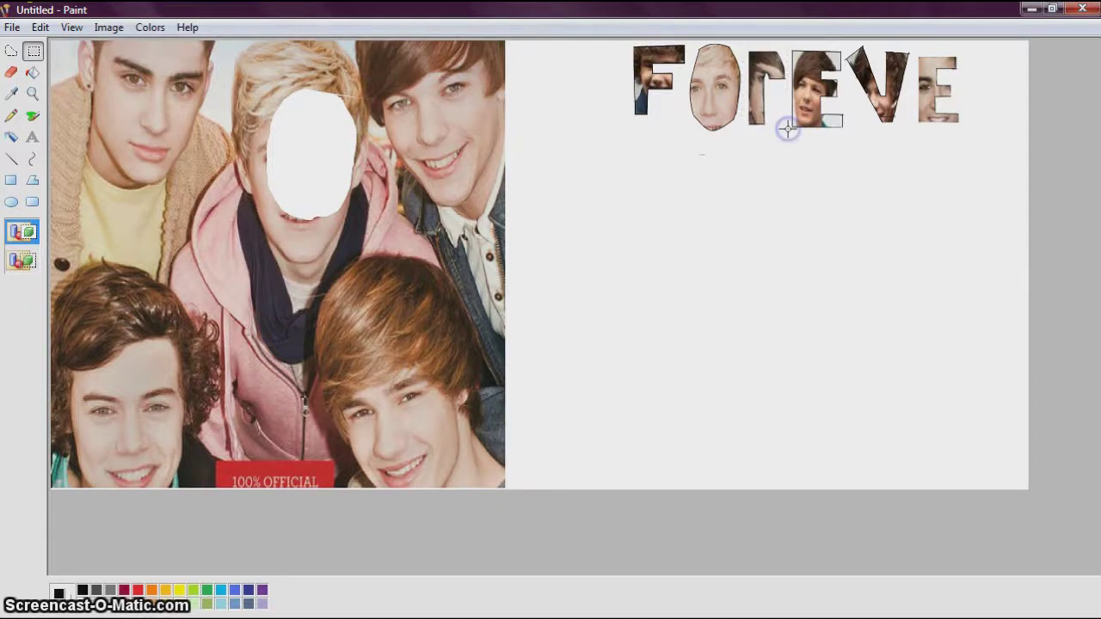
{"action": "right_click", "coordinate": [765, 96]}
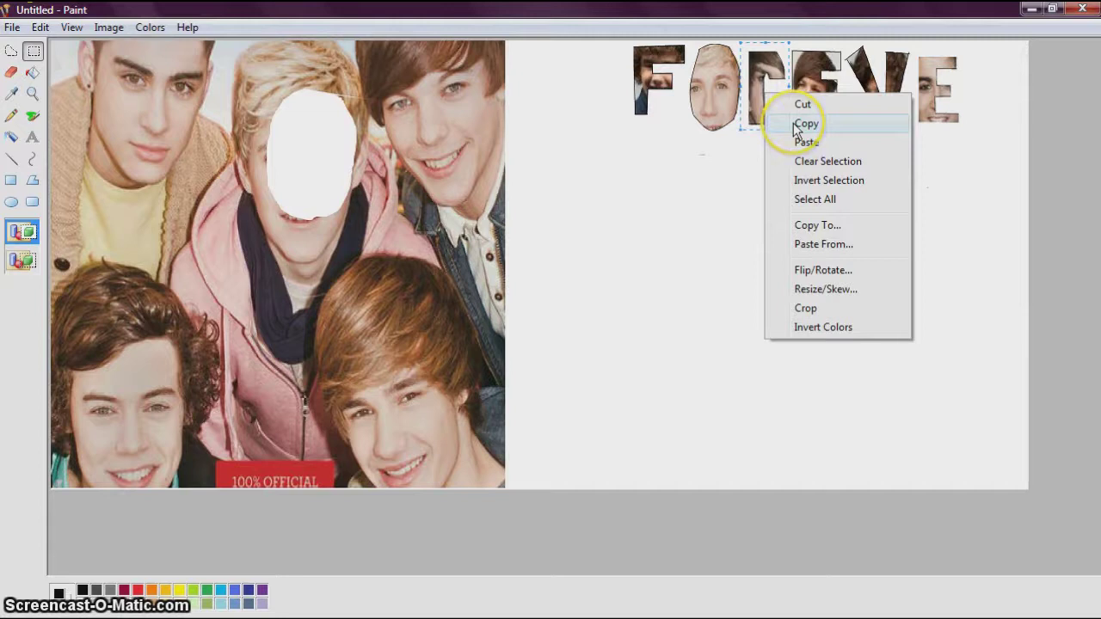
{"action": "left_click", "coordinate": [799, 124]}
{"action": "right_click", "coordinate": [782, 270]}
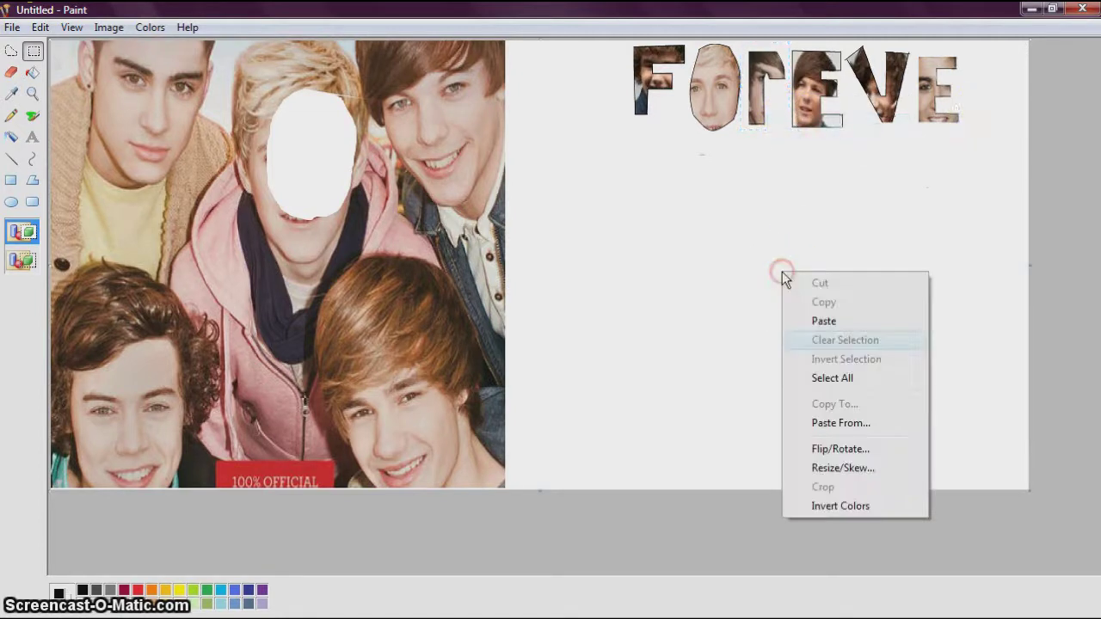
{"action": "left_click", "coordinate": [821, 321]}
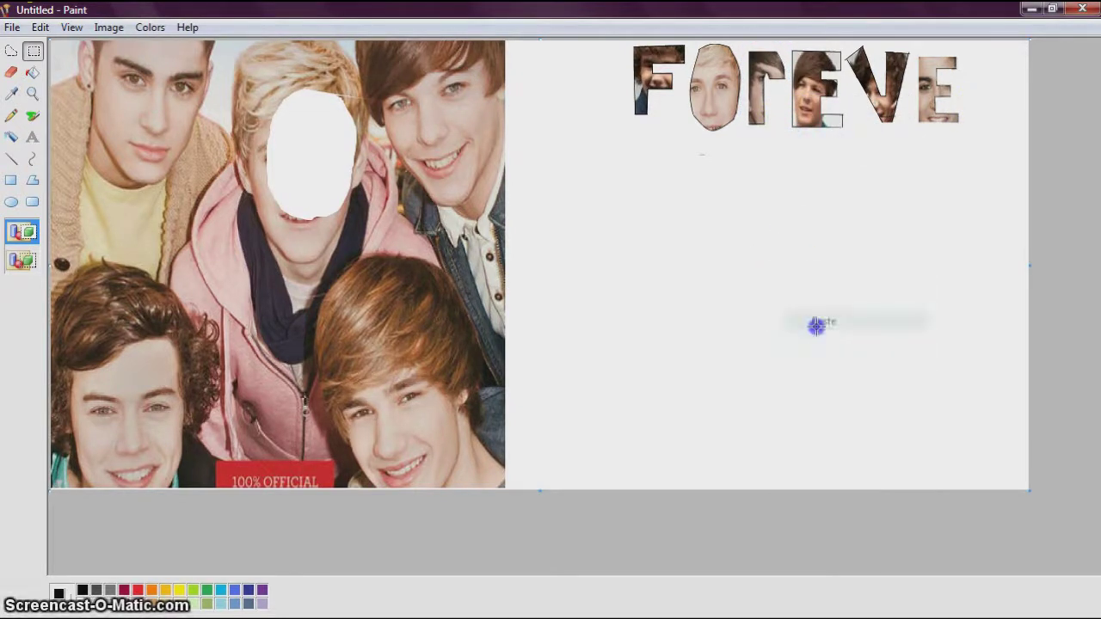
{"action": "left_click_drag", "start_coordinate": [74, 99], "coordinate": [978, 103]}
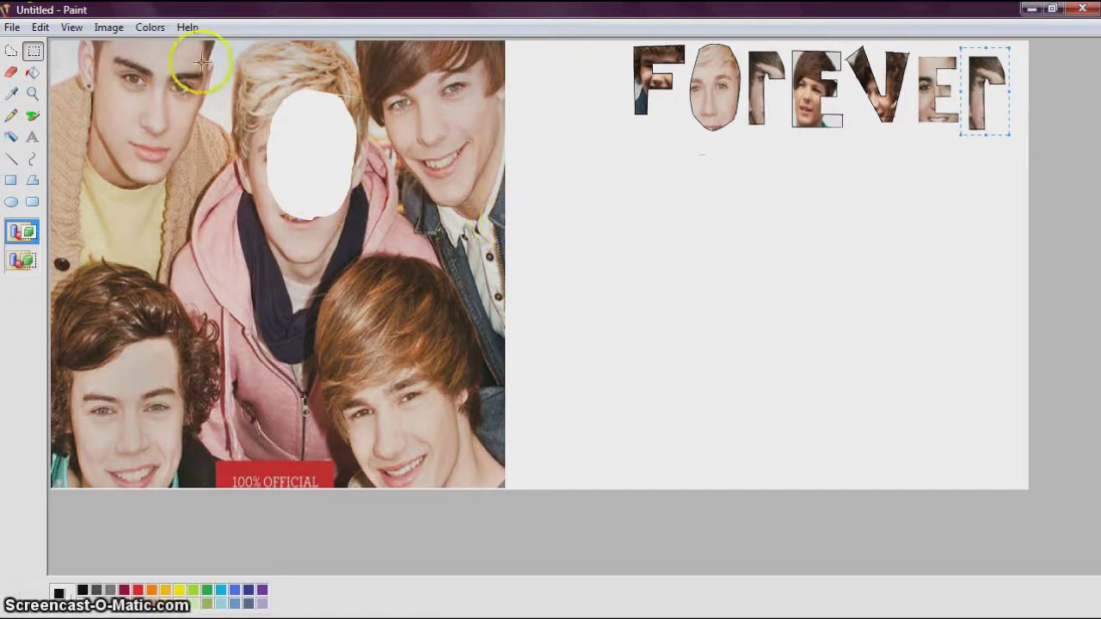
Clear the large group photo and shorten the canvas to a banner strip ending just below the letters.
{"action": "left_click_drag", "start_coordinate": [515, 43], "coordinate": [549, 461]}
{"action": "left_click_drag", "start_coordinate": [150, 481], "coordinate": [74, 530]}
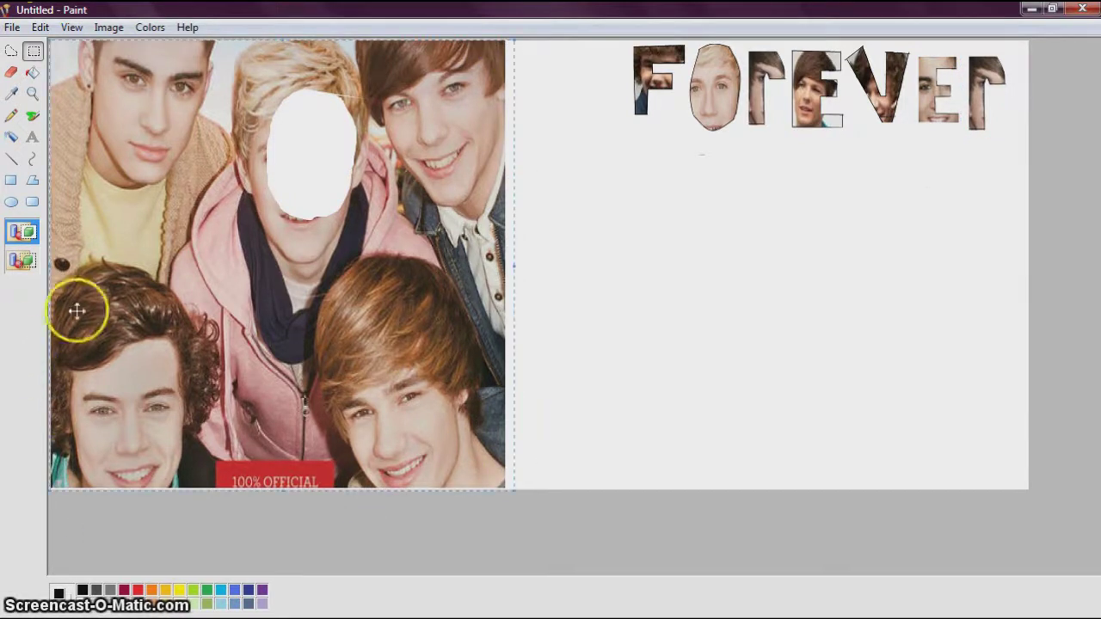
{"action": "right_click", "coordinate": [260, 272]}
{"action": "left_click", "coordinate": [308, 343]}
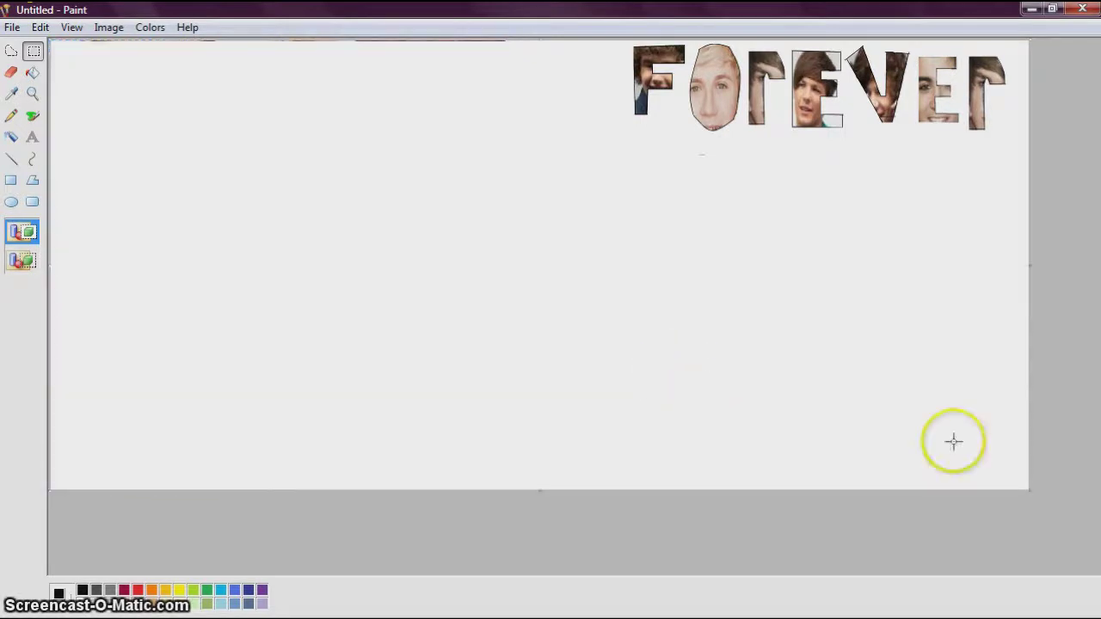
{"action": "left_click_drag", "start_coordinate": [1029, 490], "coordinate": [1026, 175]}
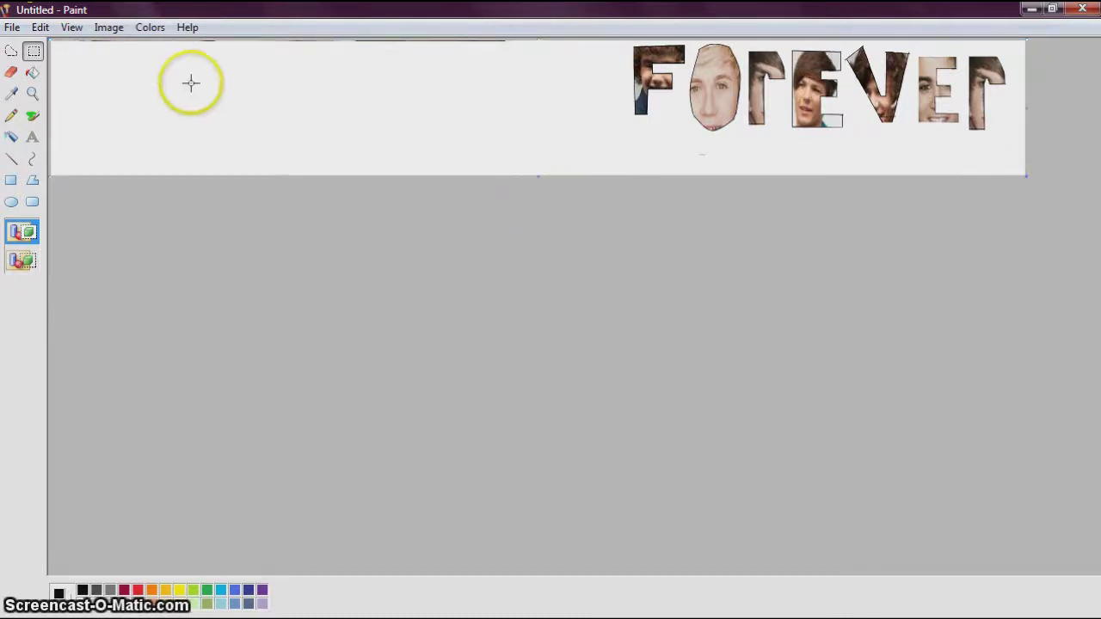
Select the whole word FOREVER, stretch it wider and move it to the middle of the banner strip.
{"action": "left_click_drag", "start_coordinate": [616, 45], "coordinate": [1009, 141]}
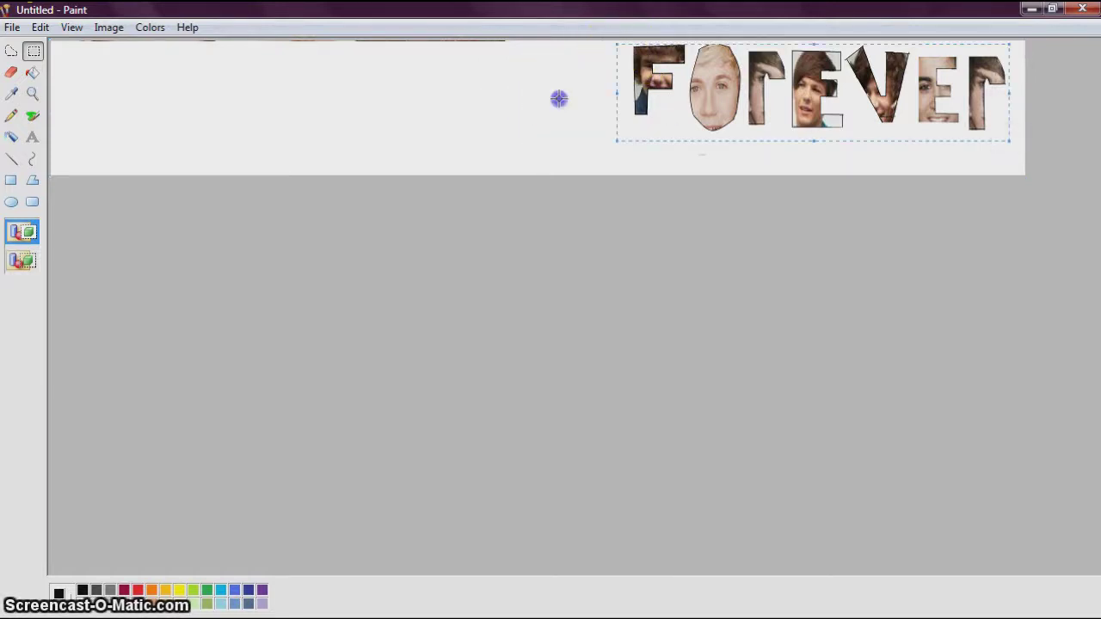
{"action": "left_click_drag", "start_coordinate": [620, 41], "coordinate": [1012, 136]}
{"action": "left_click_drag", "start_coordinate": [929, 97], "coordinate": [381, 95]}
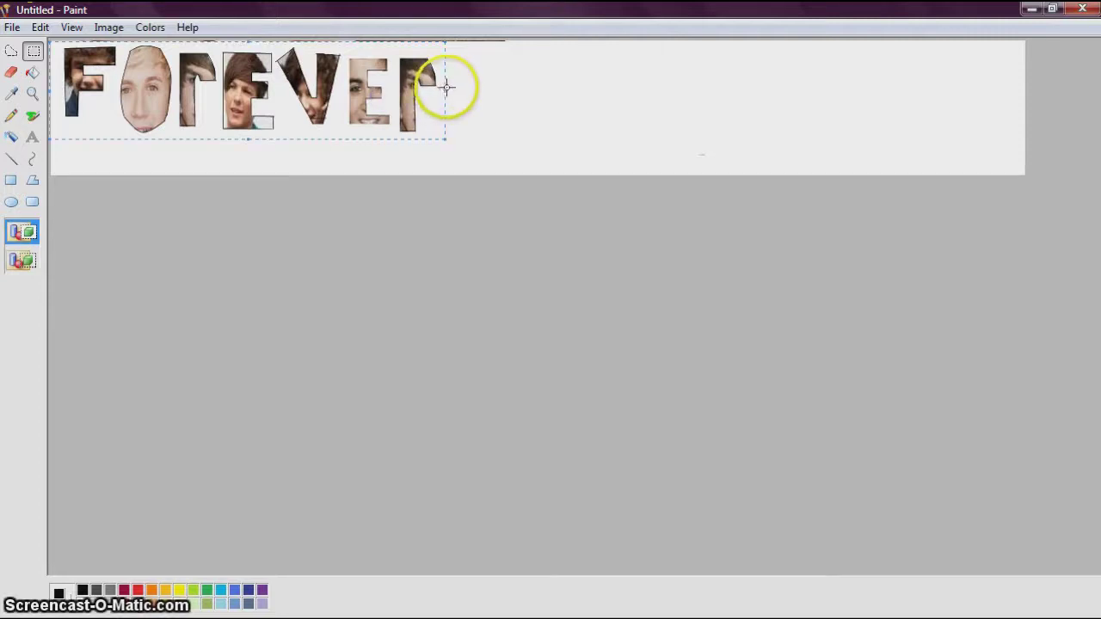
{"action": "left_click_drag", "start_coordinate": [443, 91], "coordinate": [646, 103]}
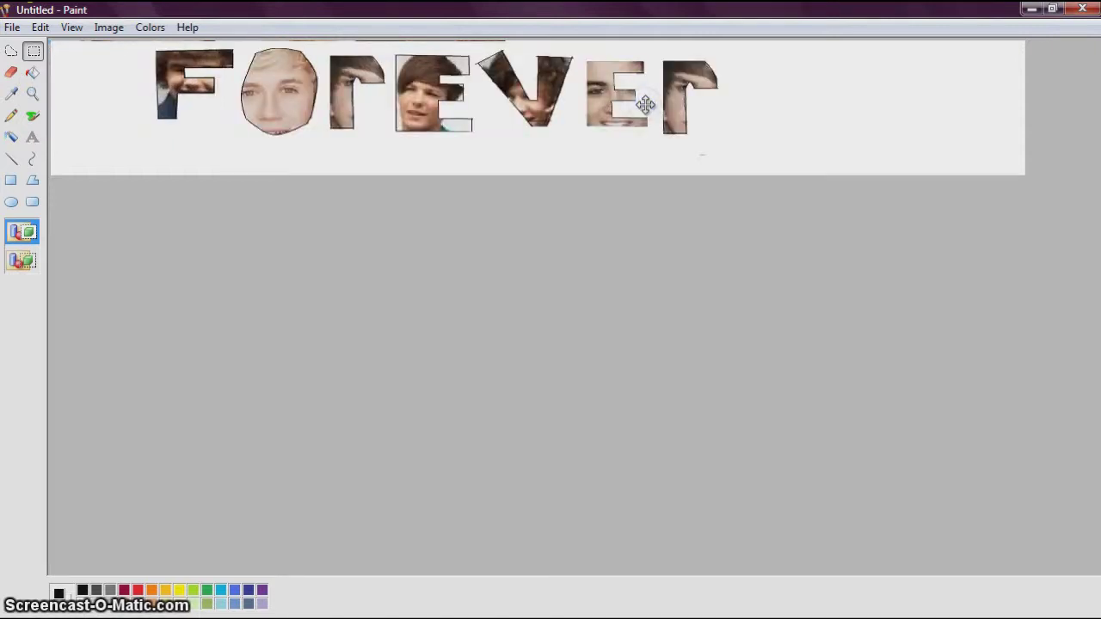
{"action": "left_click_drag", "start_coordinate": [732, 93], "coordinate": [847, 116]}
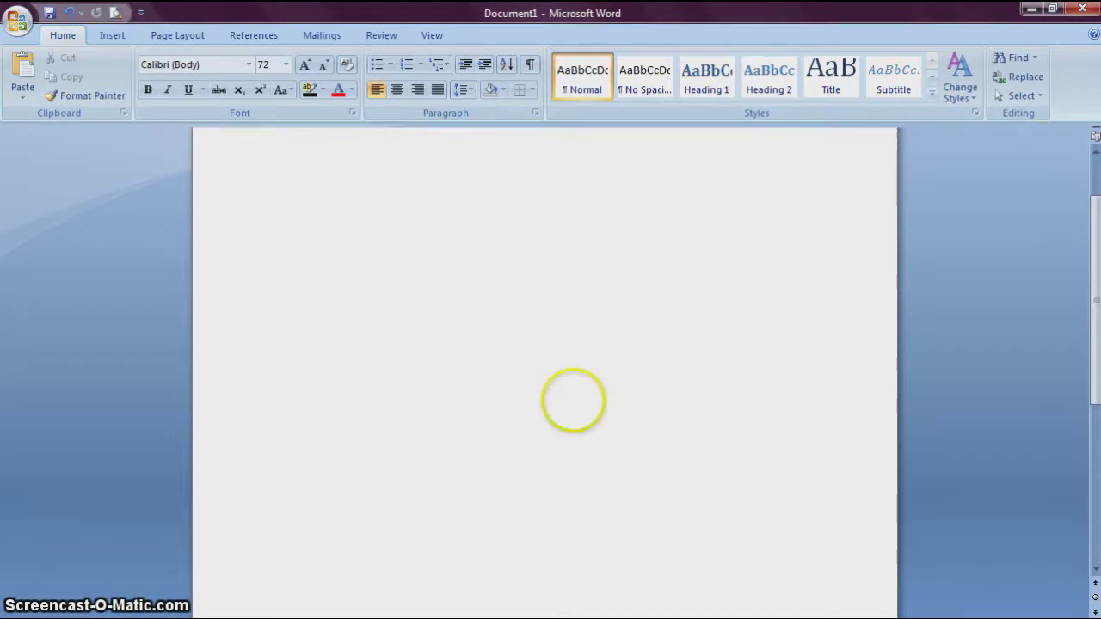
Switch to the Word document and write the closing note "Hope this helped you c: Bye :p" across separate lines.
{"action": "type", "text": "hope"}
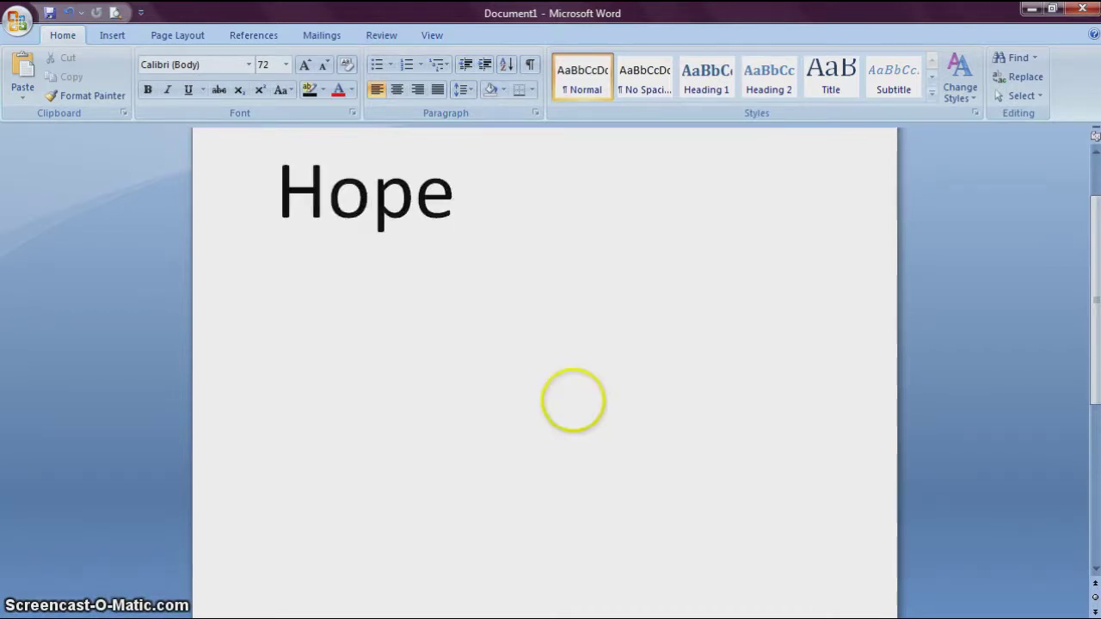
{"action": "type", "text": " this hel"}
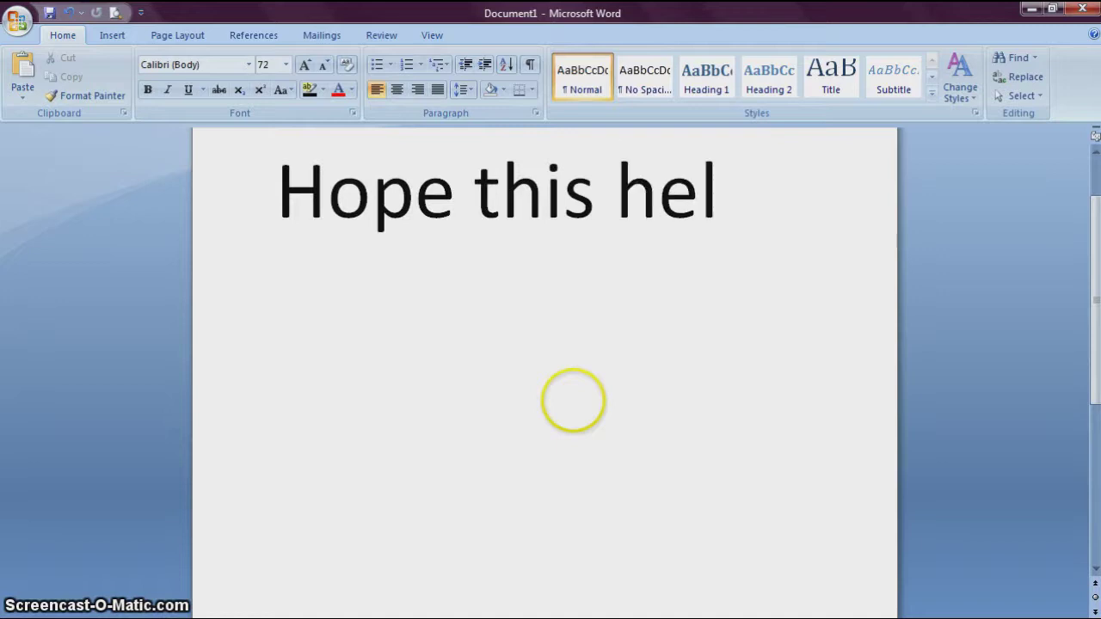
{"action": "type", "text": "ped you "}
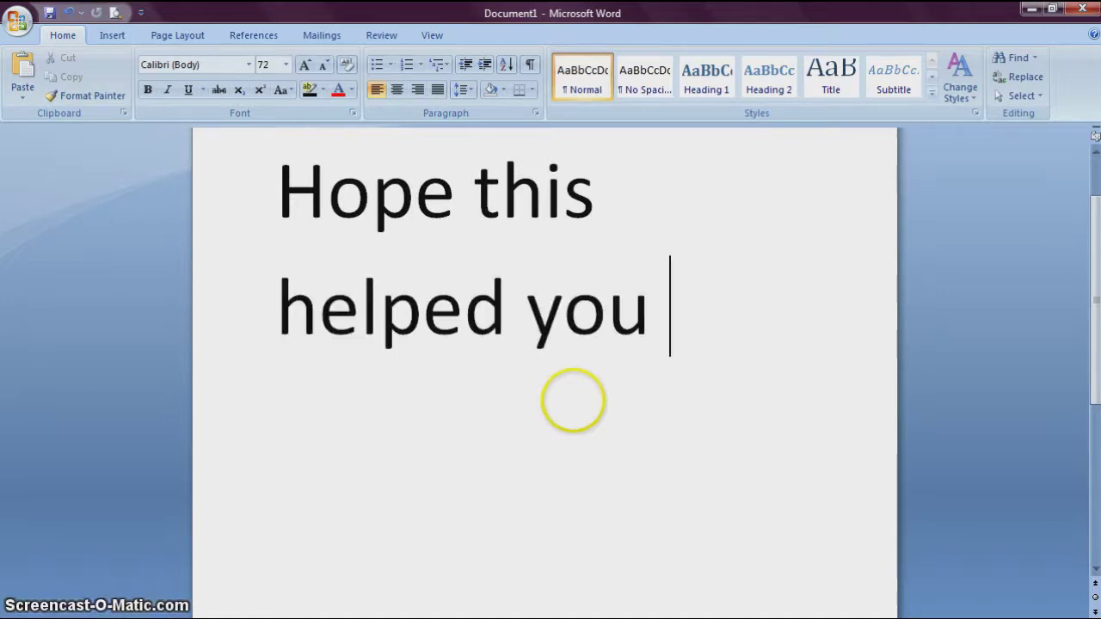
{"action": "type", "text": "c: By"}
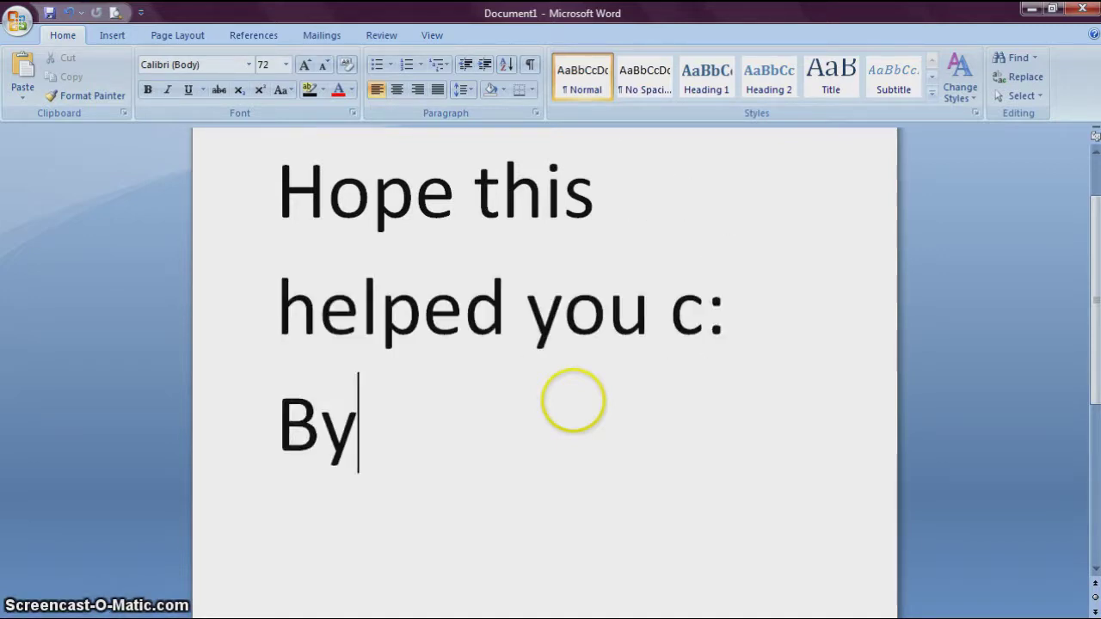
{"action": "type", "text": "e :p"}
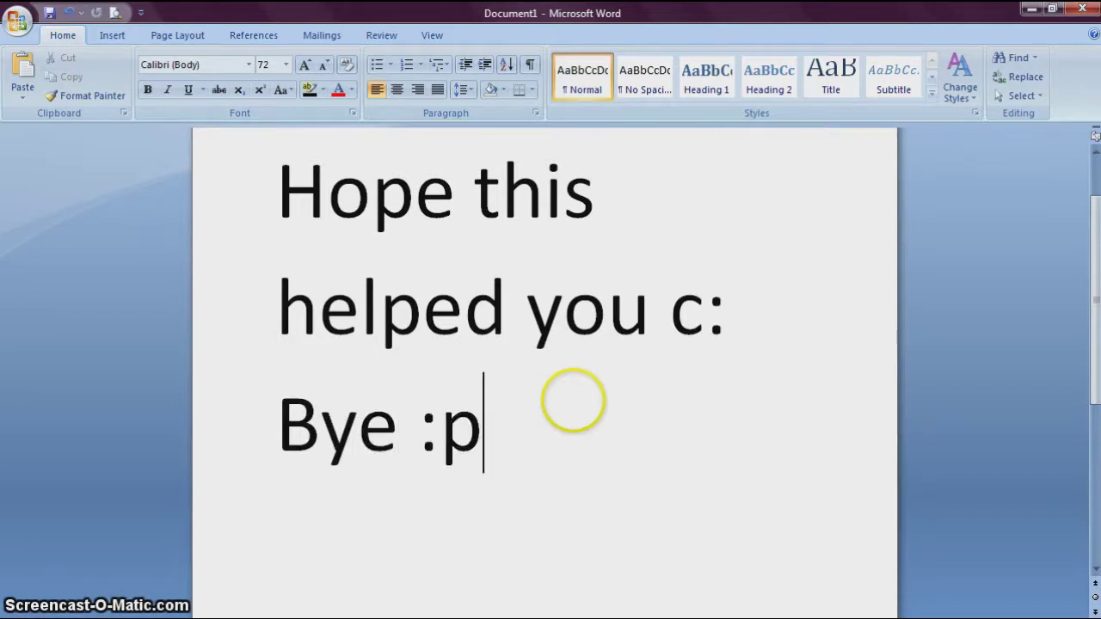